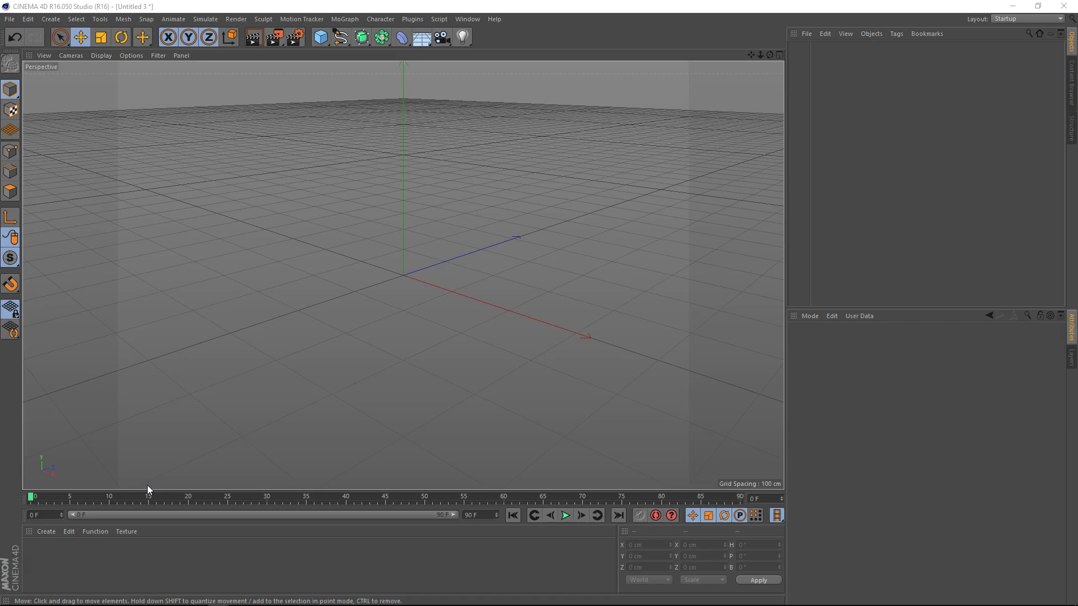
Step: Create a new material, Mat, and show its Color channel in the Material Editor
{"action": "left_click", "coordinate": [134, 168]}
{"action": "left_click", "coordinate": [168, 388]}
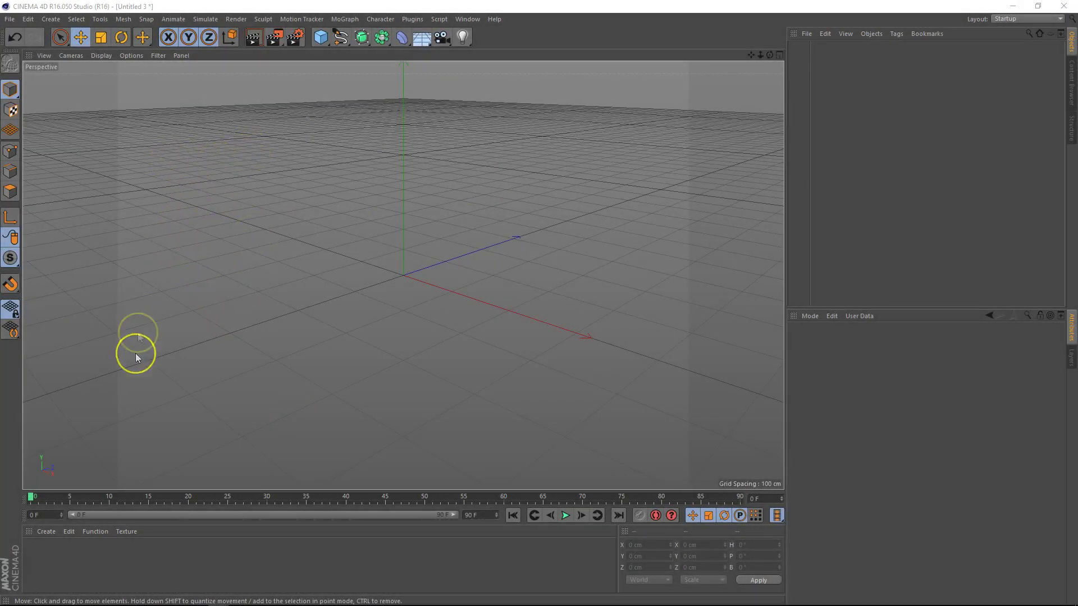
{"action": "left_click", "coordinate": [45, 531]}
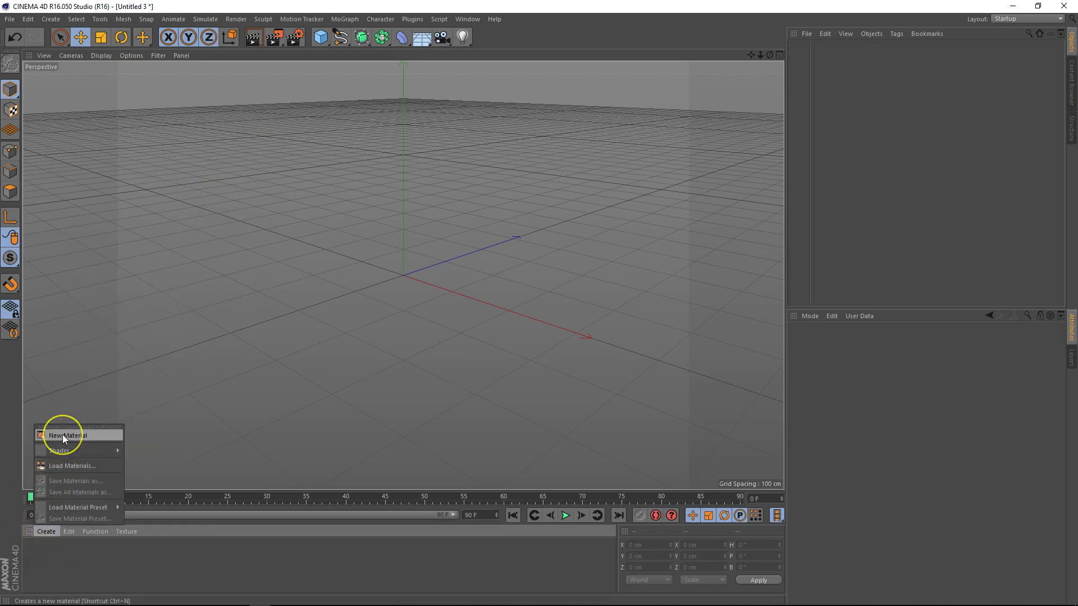
{"action": "left_click", "coordinate": [63, 435]}
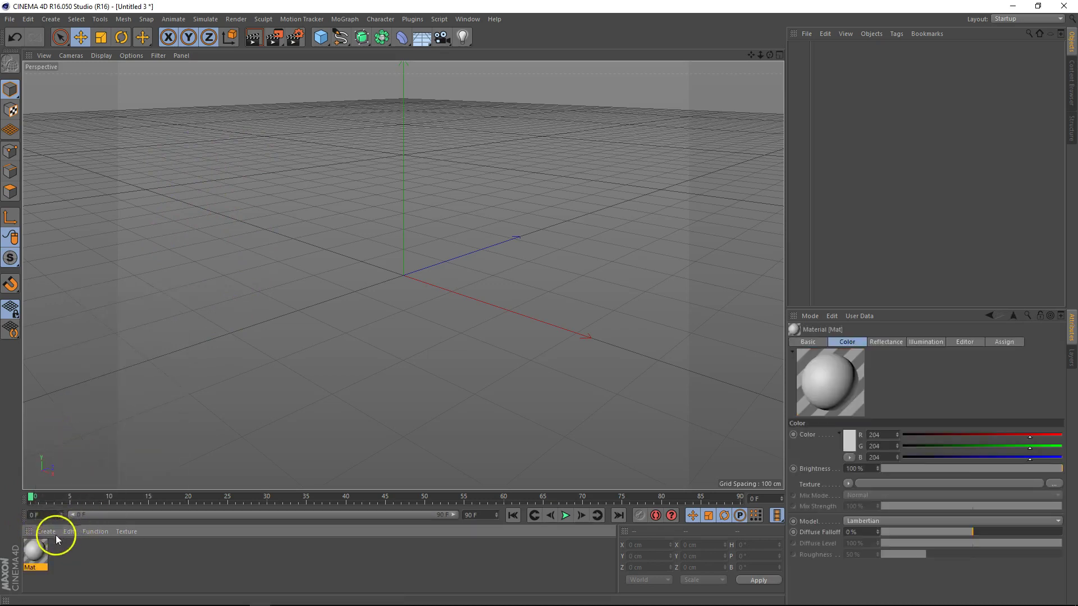
{"action": "double_click", "coordinate": [36, 550]}
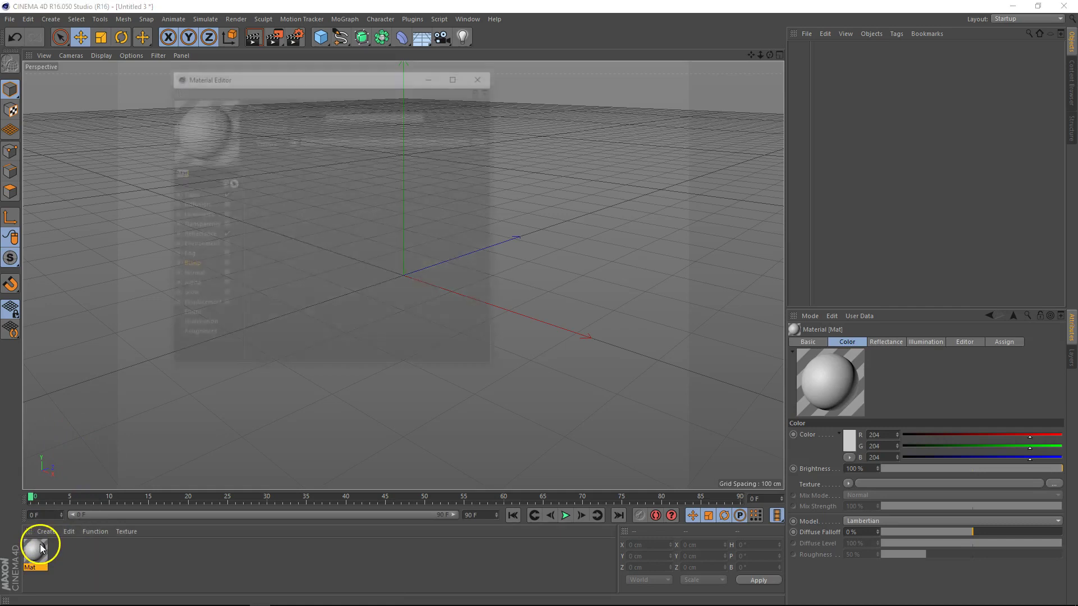
{"action": "left_click", "coordinate": [188, 194]}
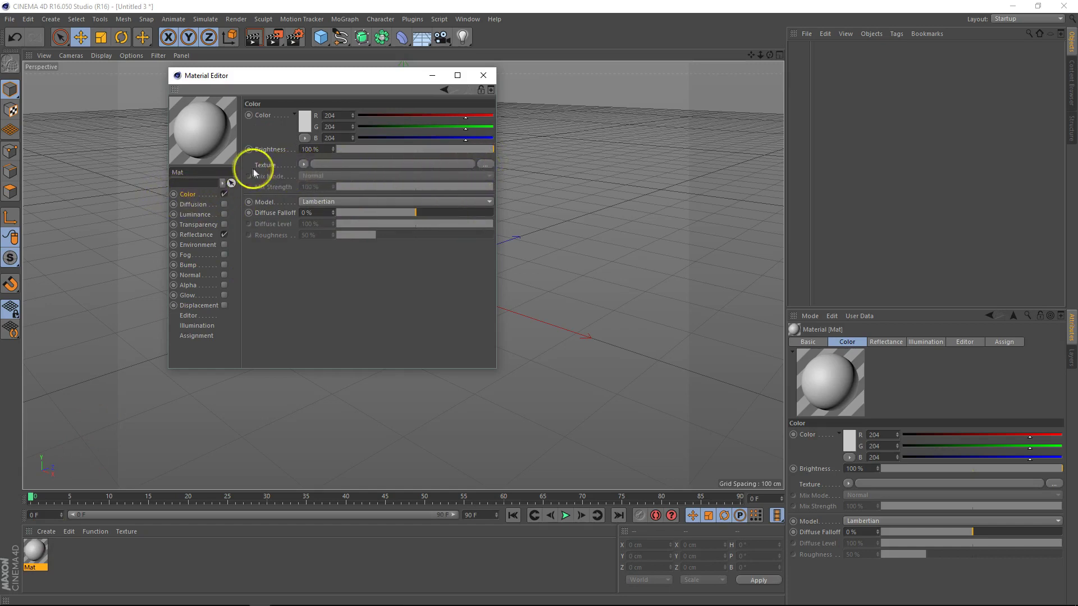
Step: Load lovely-road-hedges-pole-sunset_wallpapers as Mat's Color texture, copying it to the project location
{"action": "left_click", "coordinate": [486, 163]}
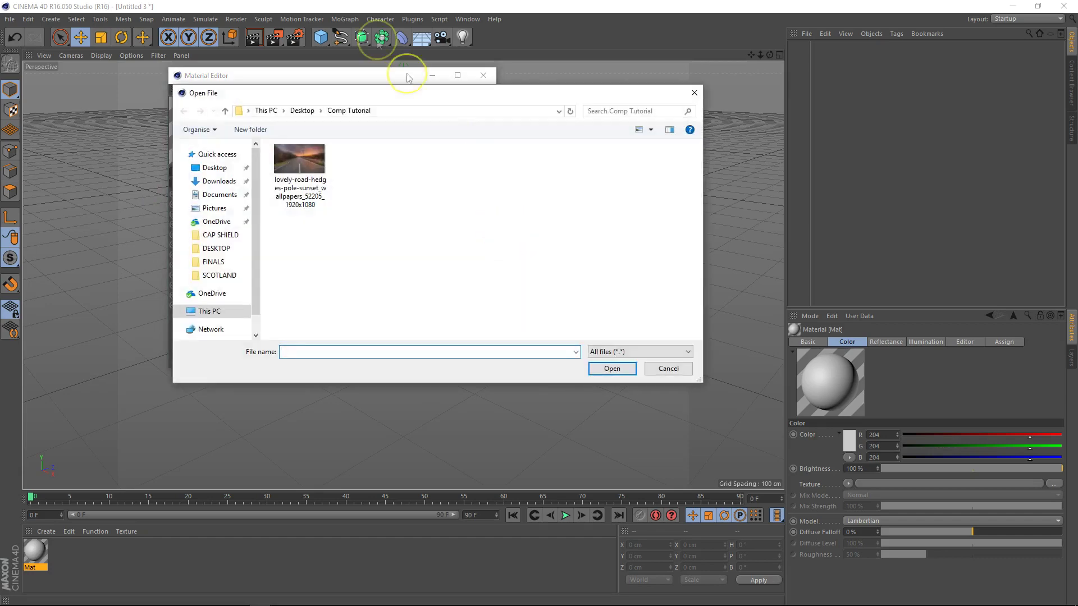
{"action": "left_click_drag", "start_coordinate": [476, 94], "coordinate": [574, 93]}
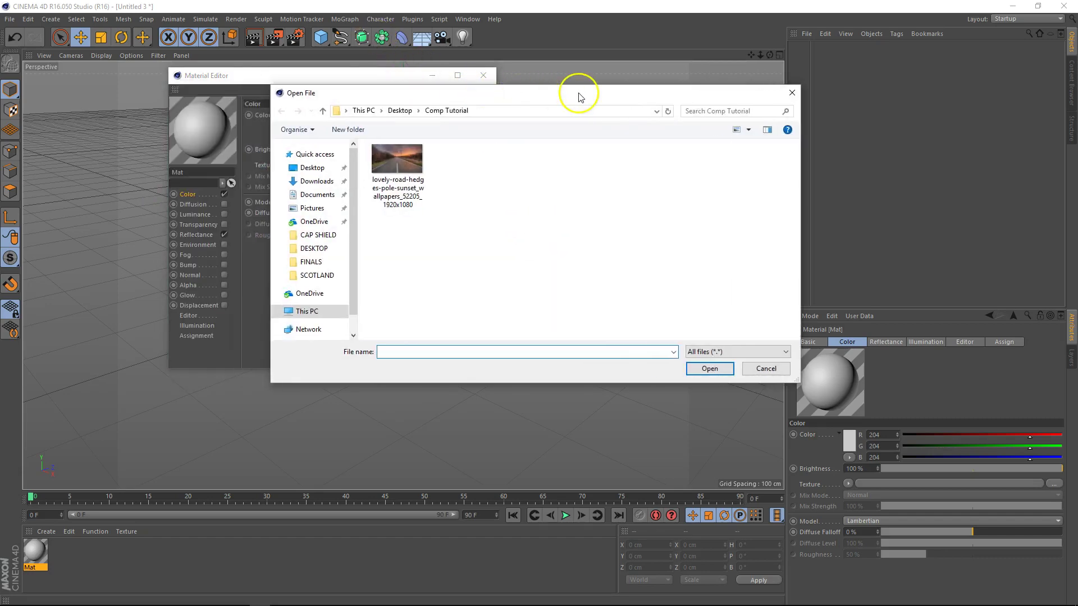
{"action": "left_click", "coordinate": [396, 168]}
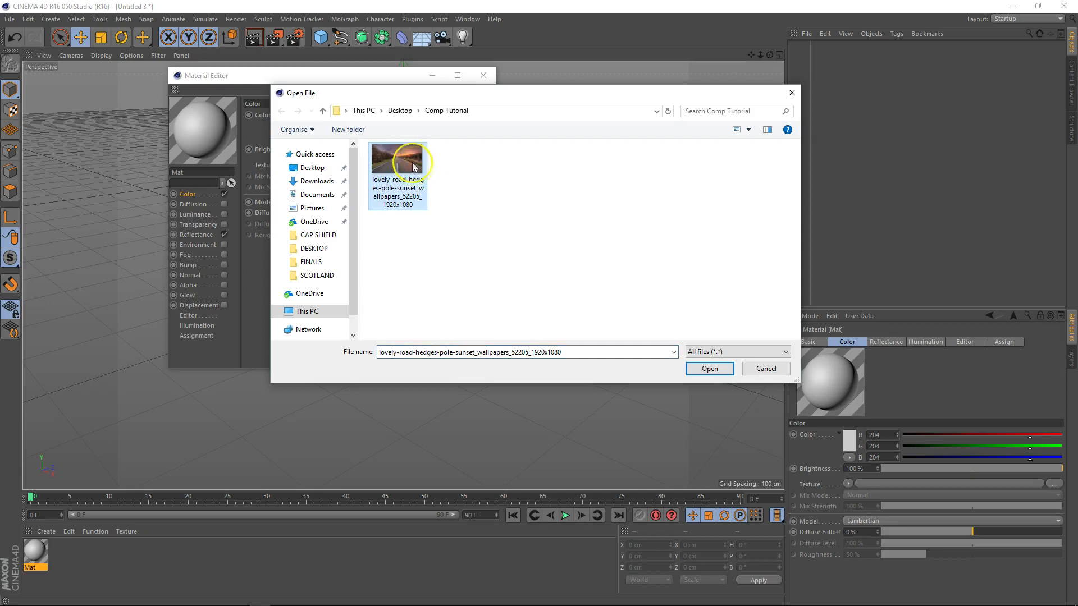
{"action": "left_click", "coordinate": [720, 370]}
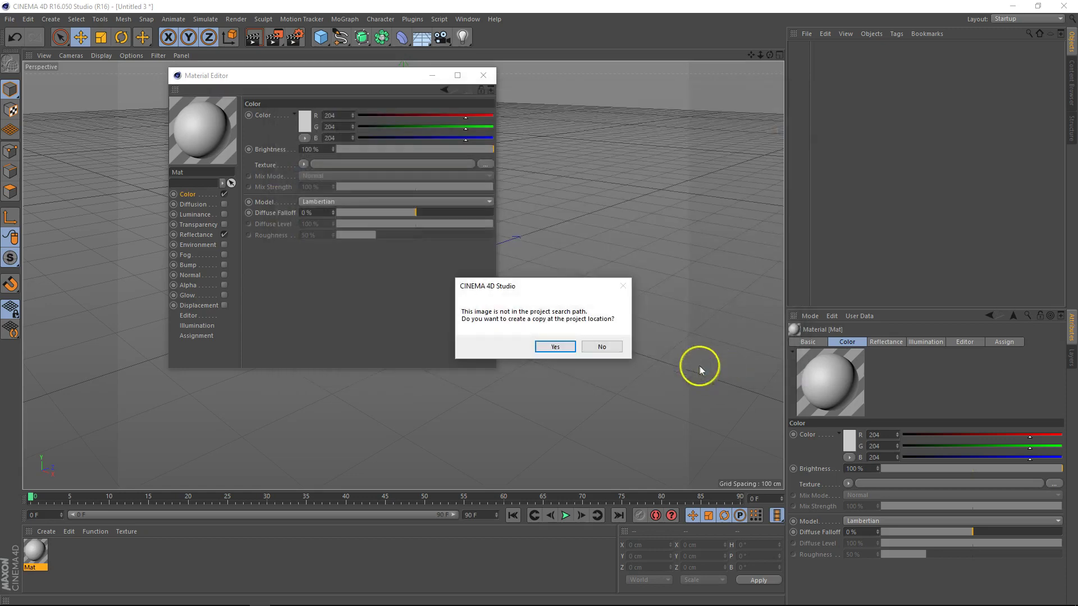
{"action": "left_click", "coordinate": [555, 347]}
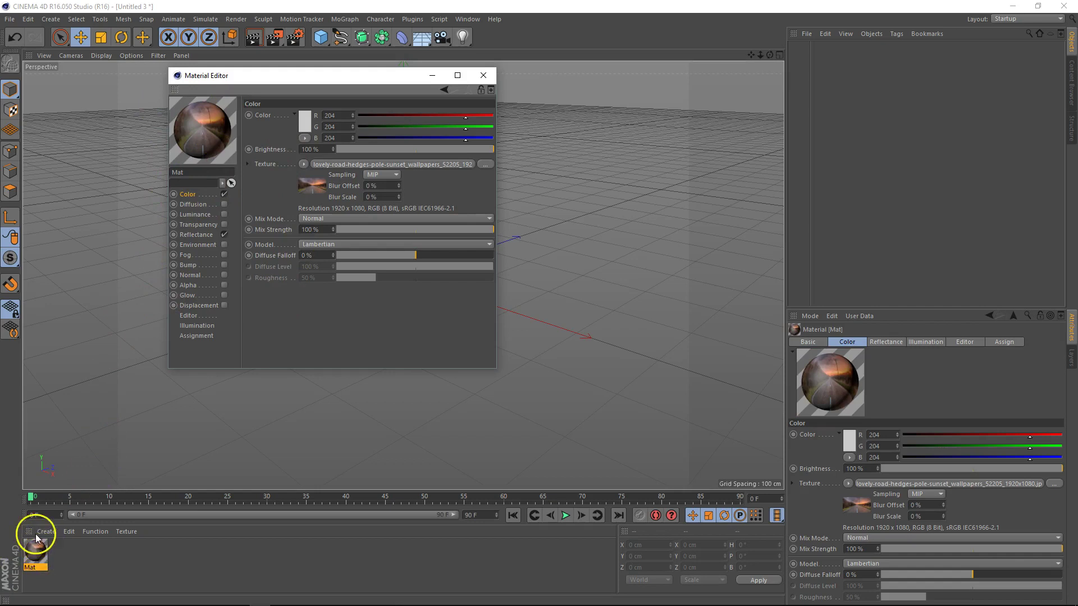
Step: Add a Background object and apply Mat to it with frontal projection
{"action": "left_click", "coordinate": [483, 75]}
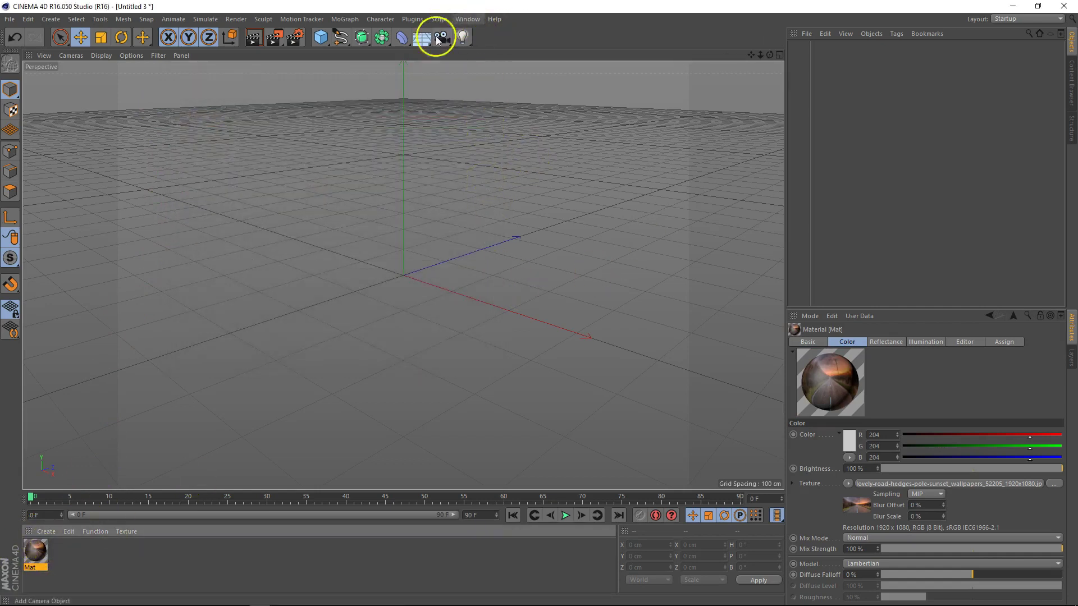
{"action": "left_click_drag", "start_coordinate": [422, 37], "coordinate": [482, 110]}
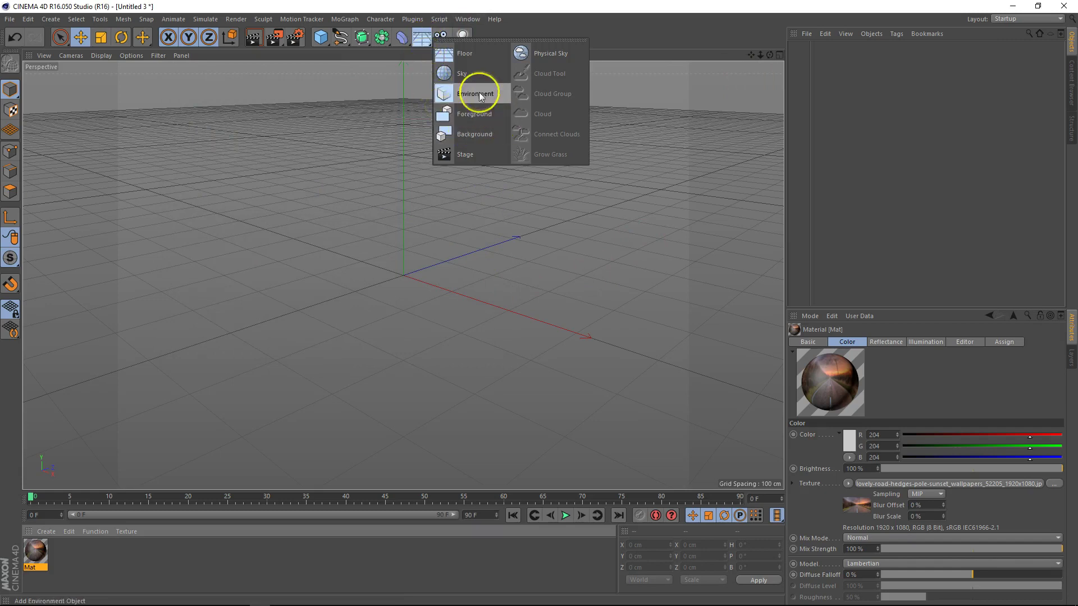
{"action": "left_click", "coordinate": [476, 131]}
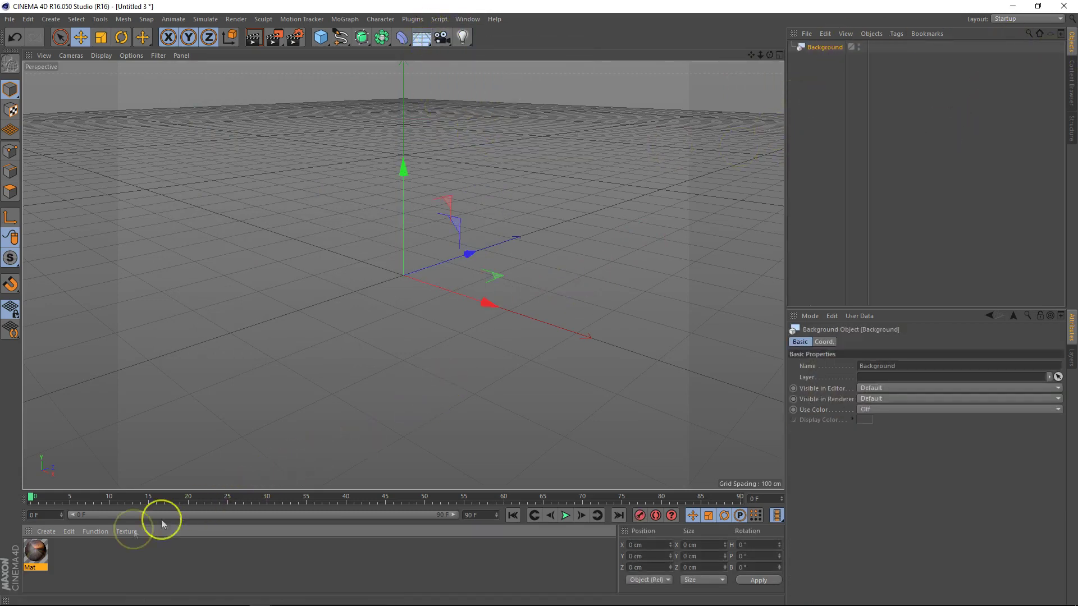
{"action": "left_click_drag", "start_coordinate": [37, 553], "coordinate": [823, 48]}
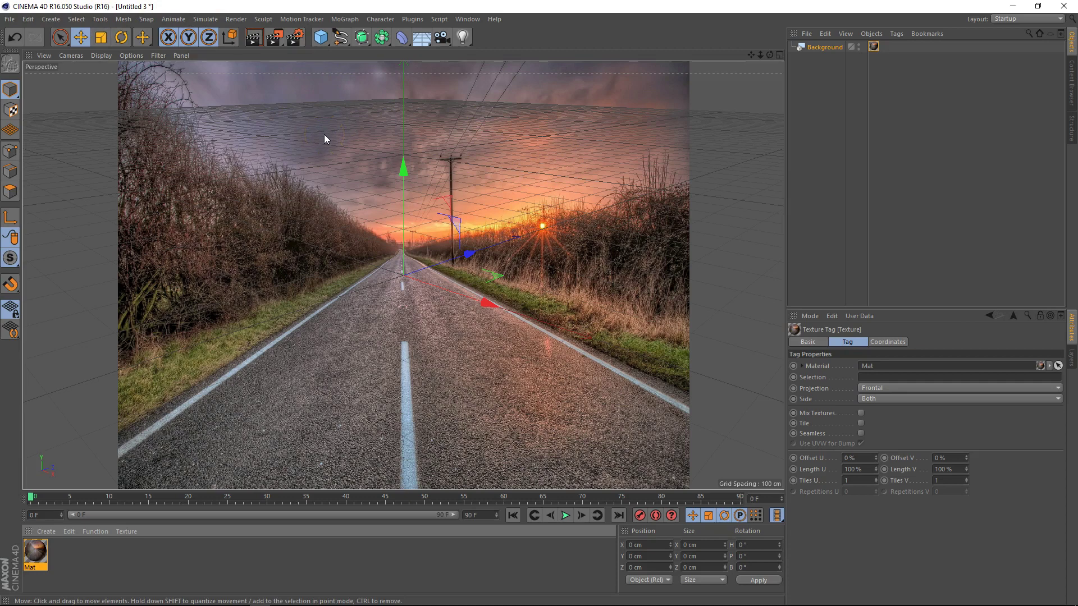
Step: Set the render output width to 1920 and height to 1080 pixels in Render Settings
{"action": "left_click", "coordinate": [293, 39]}
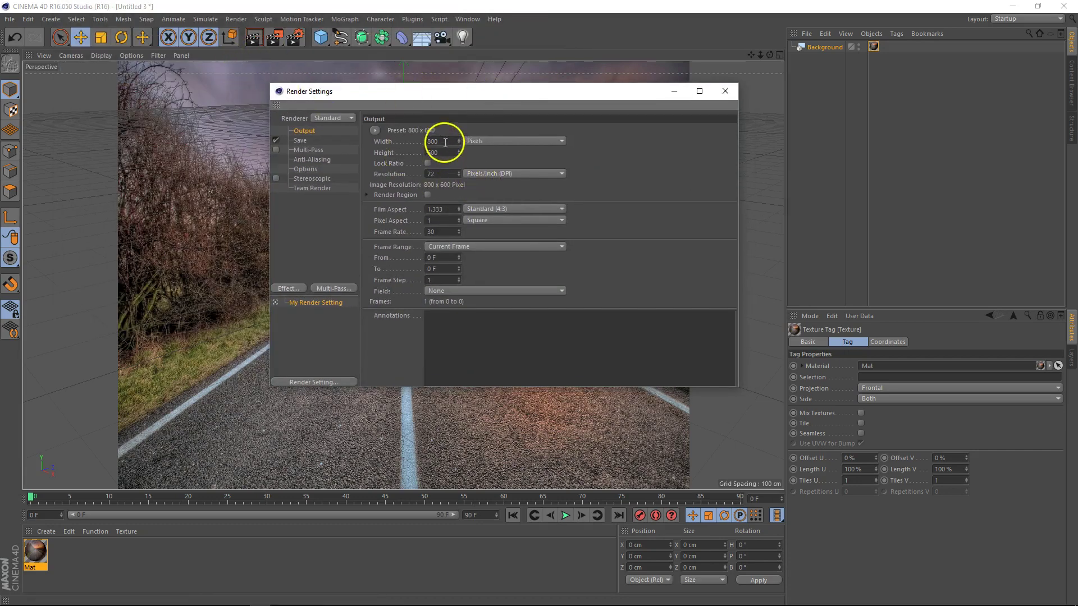
{"action": "left_click", "coordinate": [444, 142]}
{"action": "type", "text": "1920"}
{"action": "key", "text": "Return"}
{"action": "key", "text": "Tab"}
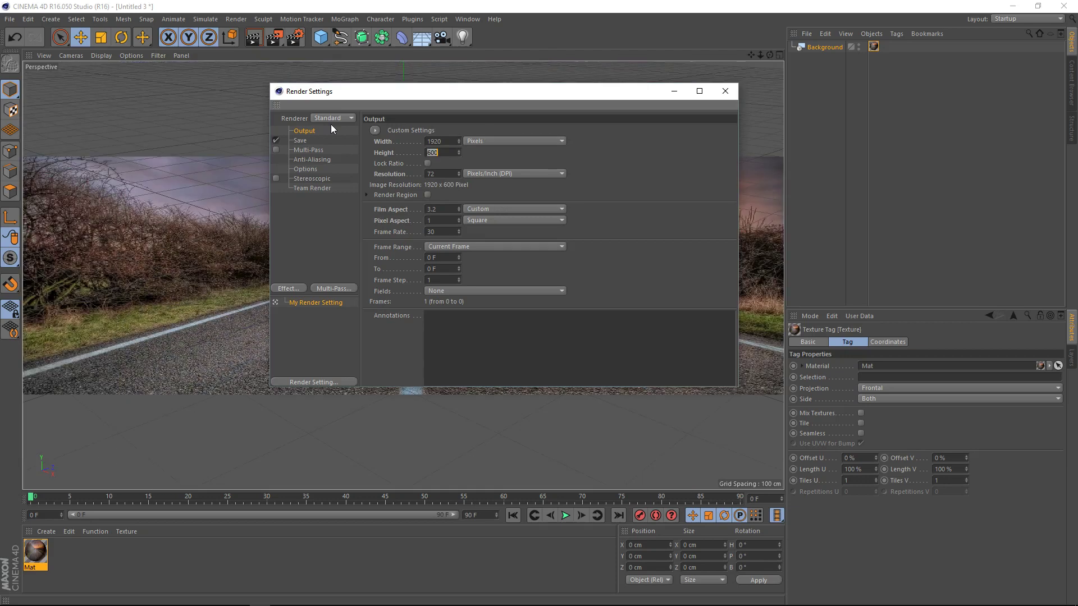
{"action": "type", "text": "1080"}
{"action": "key", "text": "Return"}
{"action": "left_click", "coordinate": [725, 92]}
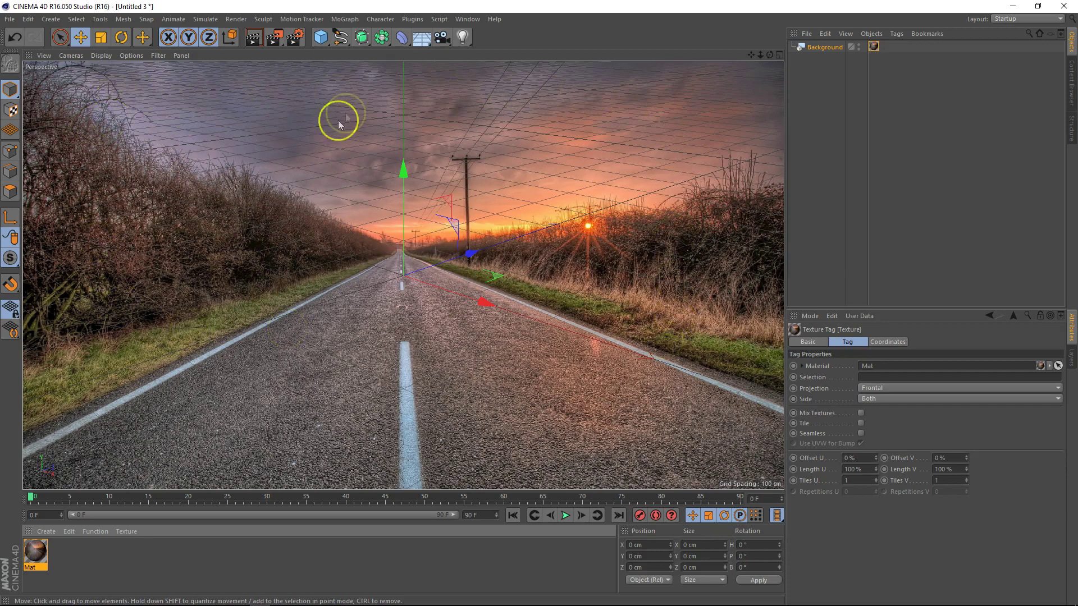
Step: Tilt the perspective camera until the grid horizon meets the road's vanishing point
{"action": "left_click_drag", "start_coordinate": [768, 54], "coordinate": [538, 303]}
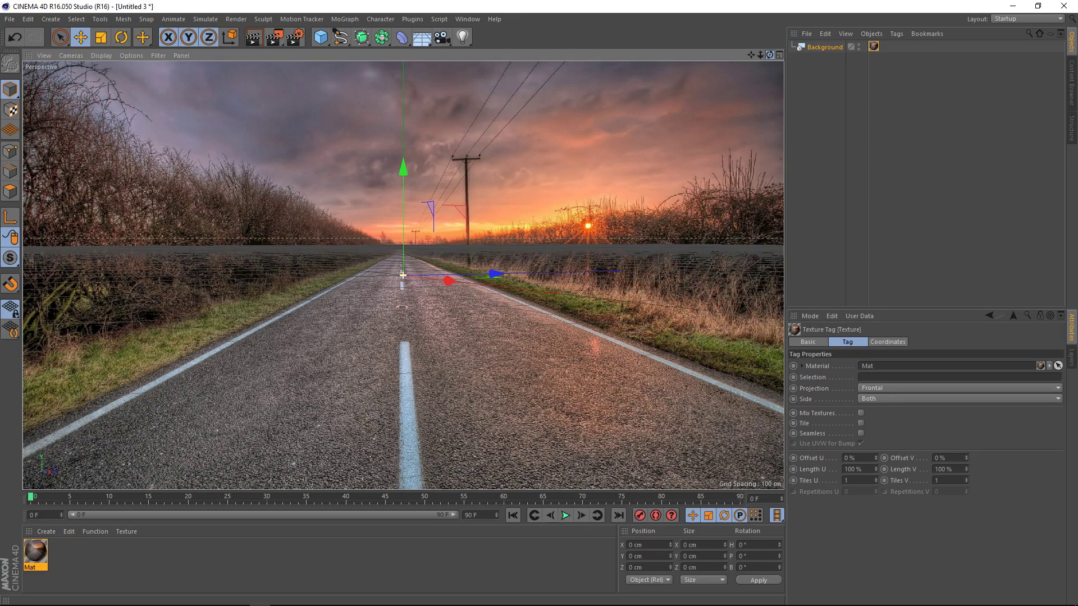
{"action": "left_click_drag", "start_coordinate": [539, 303], "coordinate": [539, 303]}
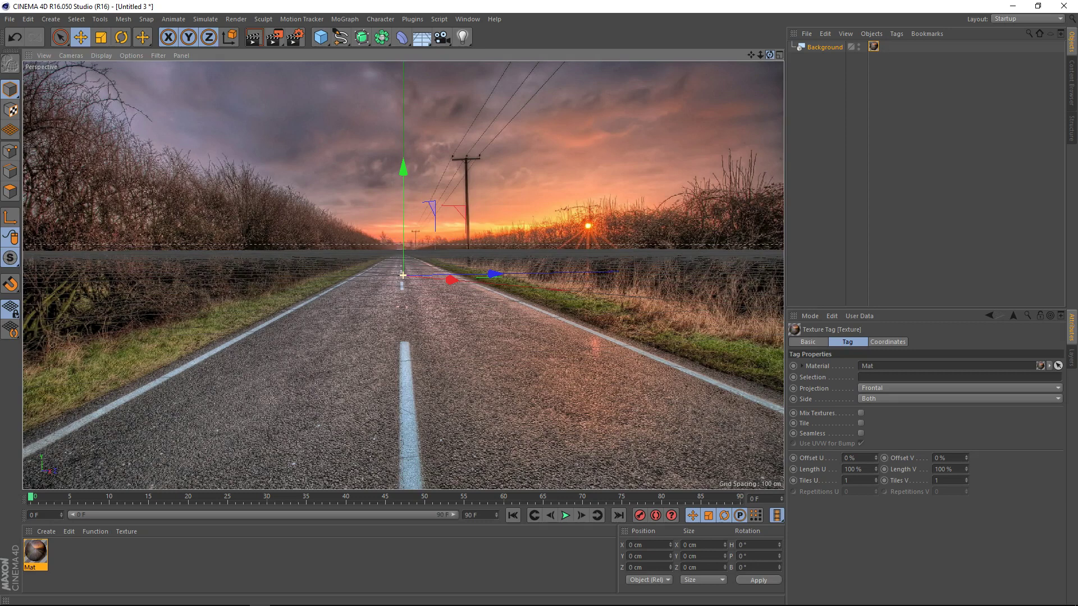
{"action": "left_click_drag", "start_coordinate": [403, 275], "coordinate": [403, 270], "text": "alt"}
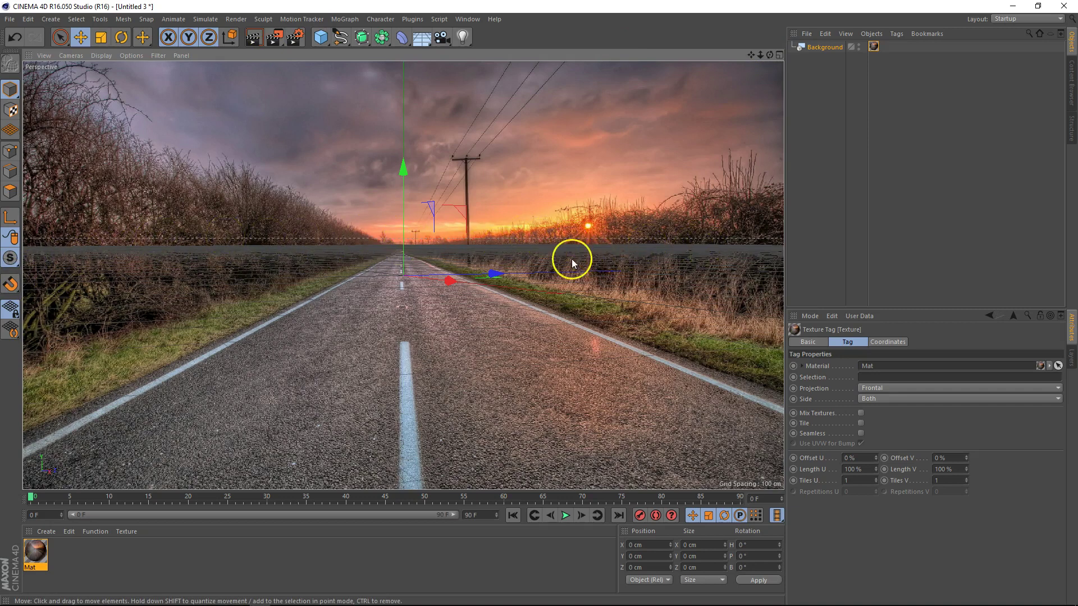
Step: Add a 200 cm Cube, seat it on the road, and render a viewport preview
{"action": "left_click", "coordinate": [323, 39]}
{"action": "left_click", "coordinate": [444, 56]}
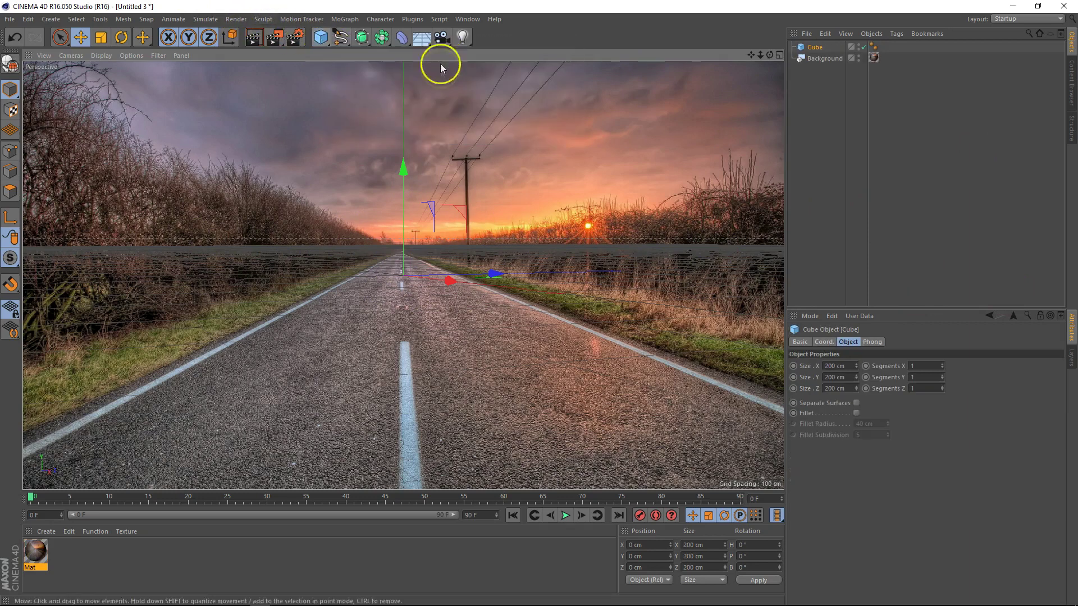
{"action": "left_click_drag", "start_coordinate": [403, 163], "coordinate": [410, 203]}
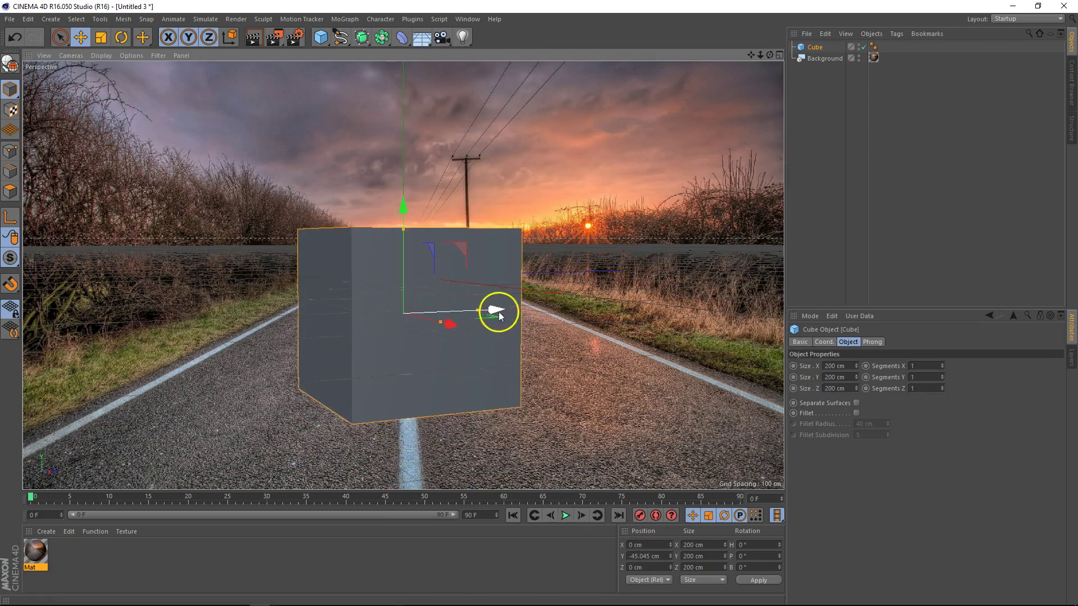
{"action": "left_click_drag", "start_coordinate": [499, 312], "coordinate": [490, 304]}
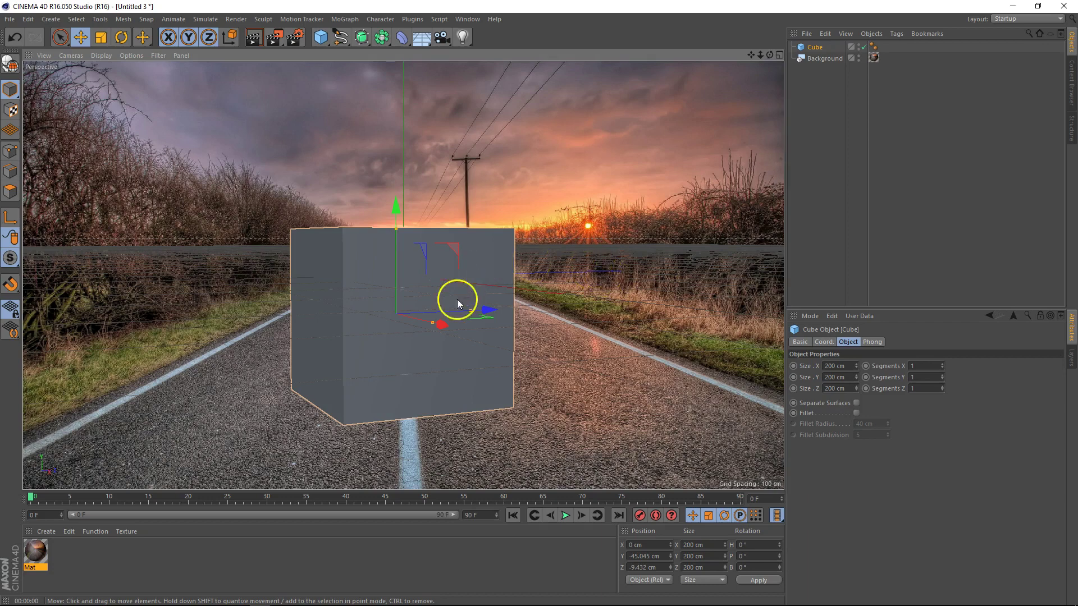
{"action": "key", "text": "ctrl+r"}
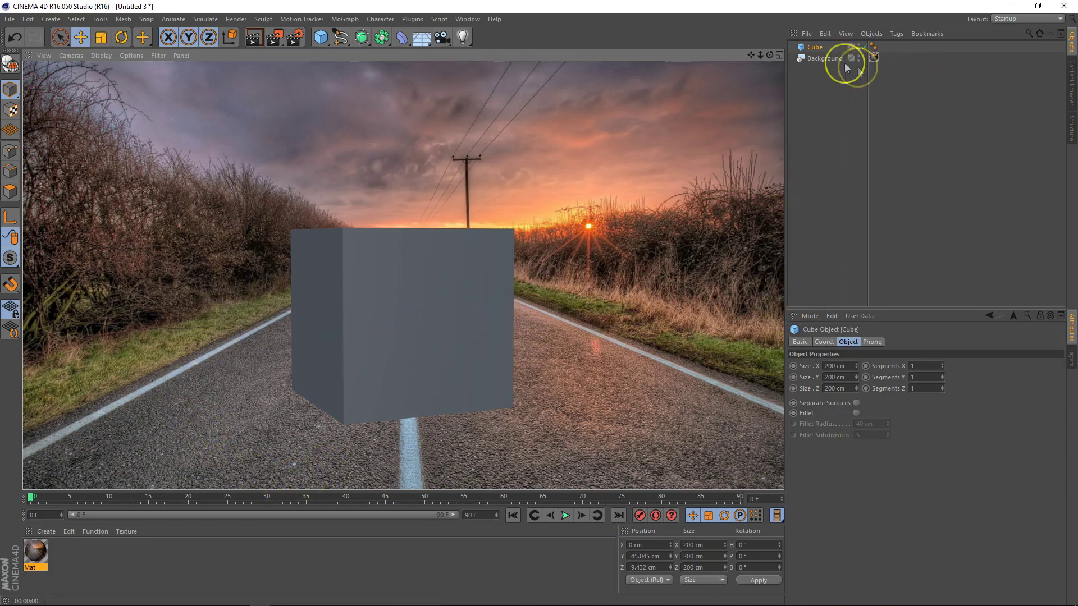
Step: Scale the cube down to about 95 cm
{"action": "left_click", "coordinate": [815, 47]}
{"action": "left_click", "coordinate": [102, 38]}
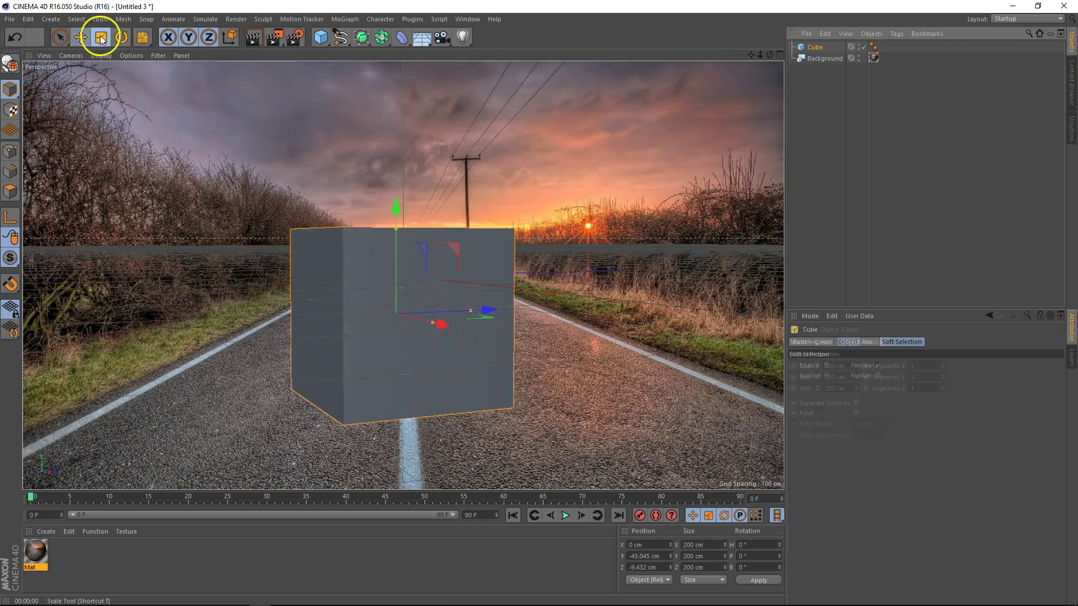
{"action": "left_click_drag", "start_coordinate": [617, 219], "coordinate": [440, 269]}
{"action": "left_click_drag", "start_coordinate": [564, 266], "coordinate": [472, 275]}
Step: Move the cube farther down the road and raise it slightly
{"action": "left_click", "coordinate": [80, 37]}
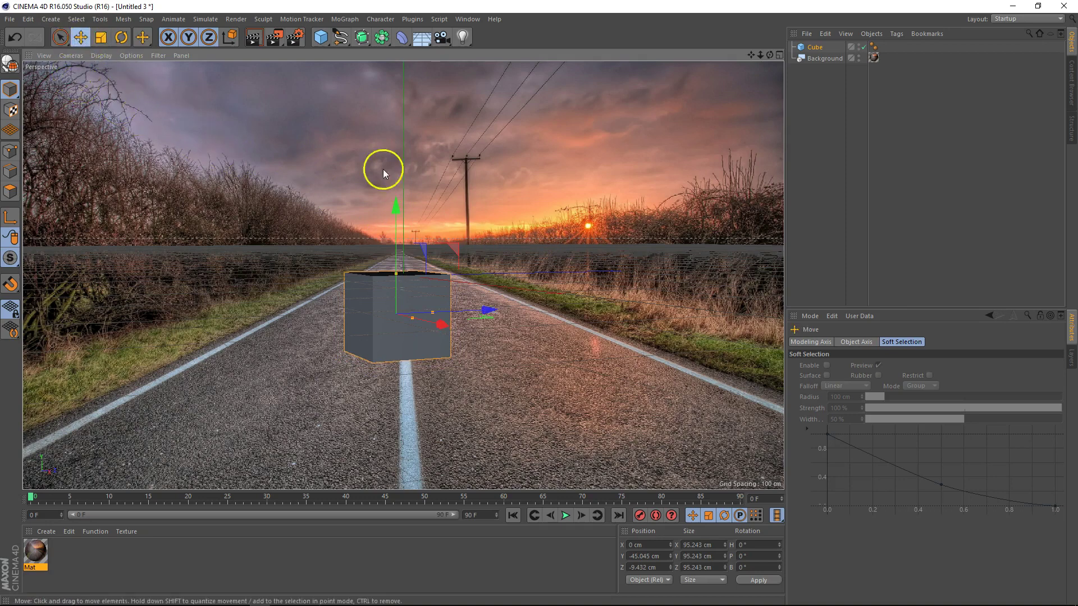
{"action": "left_click_drag", "start_coordinate": [482, 309], "coordinate": [428, 314]}
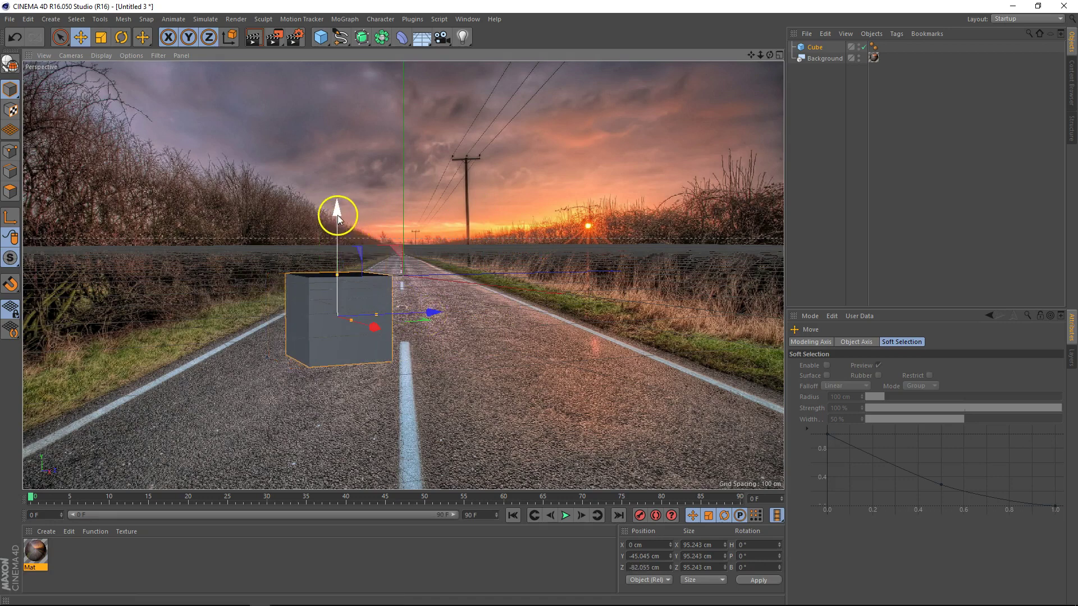
{"action": "left_click_drag", "start_coordinate": [338, 214], "coordinate": [335, 213]}
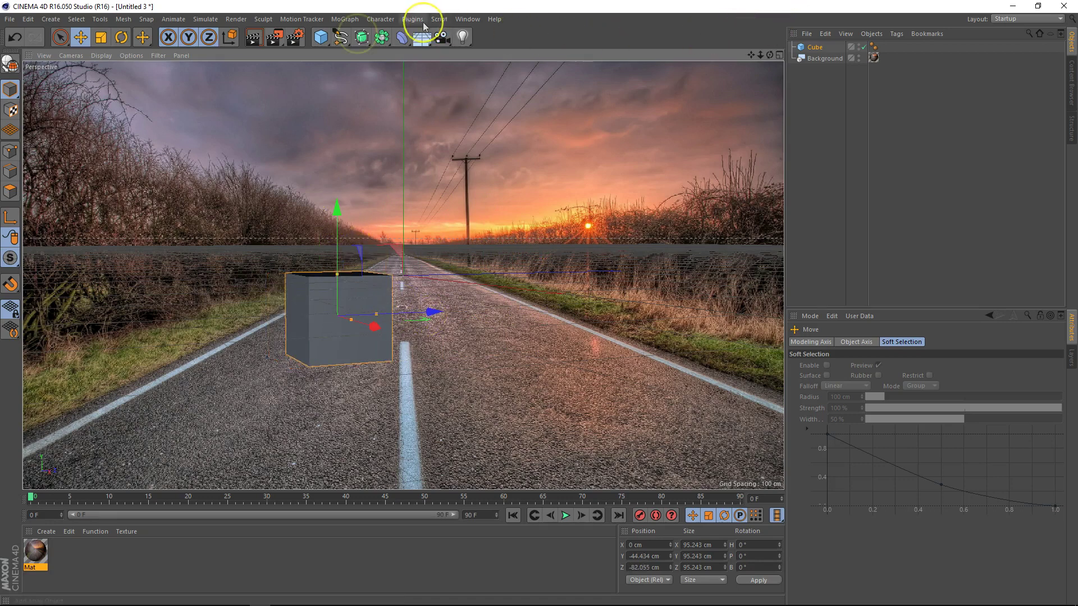
{"action": "left_click", "coordinate": [321, 37]}
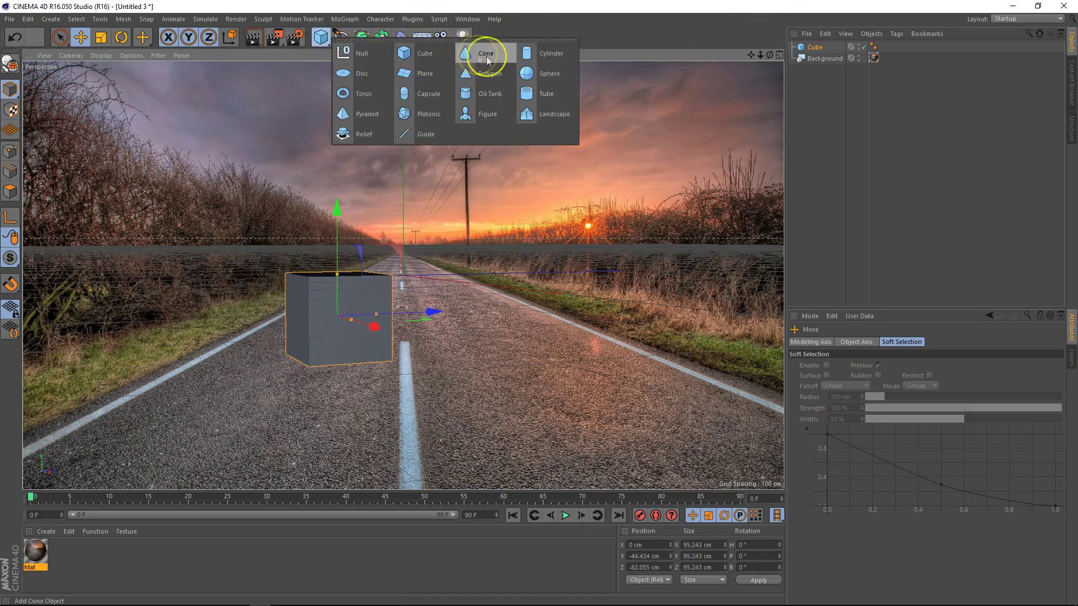
Step: Add a Plane beneath the cube and rotate it about -22° to follow the road
{"action": "left_click", "coordinate": [414, 81]}
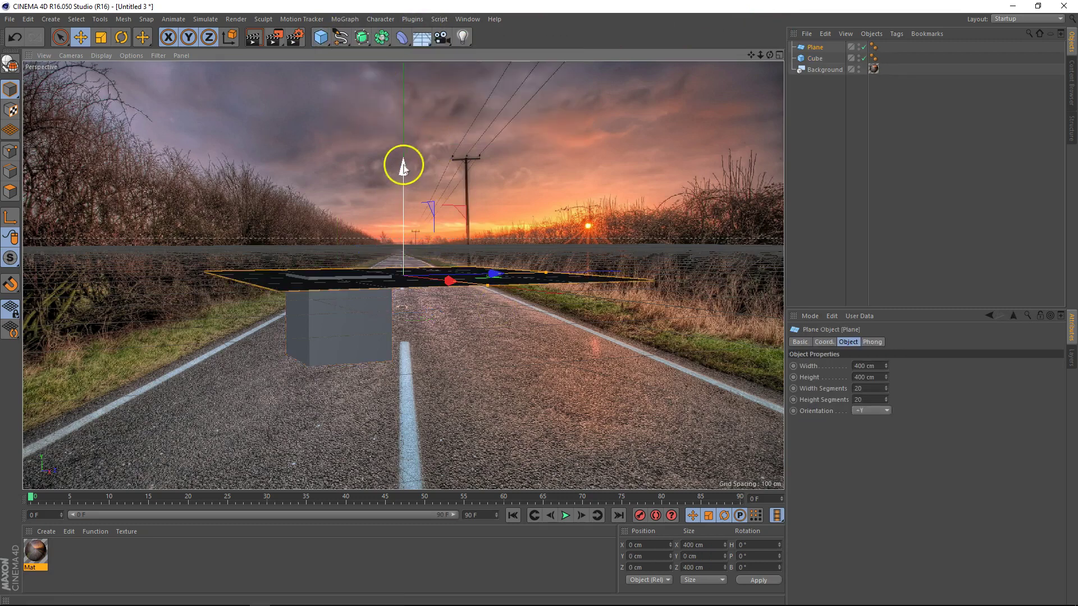
{"action": "left_click_drag", "start_coordinate": [401, 164], "coordinate": [407, 241]}
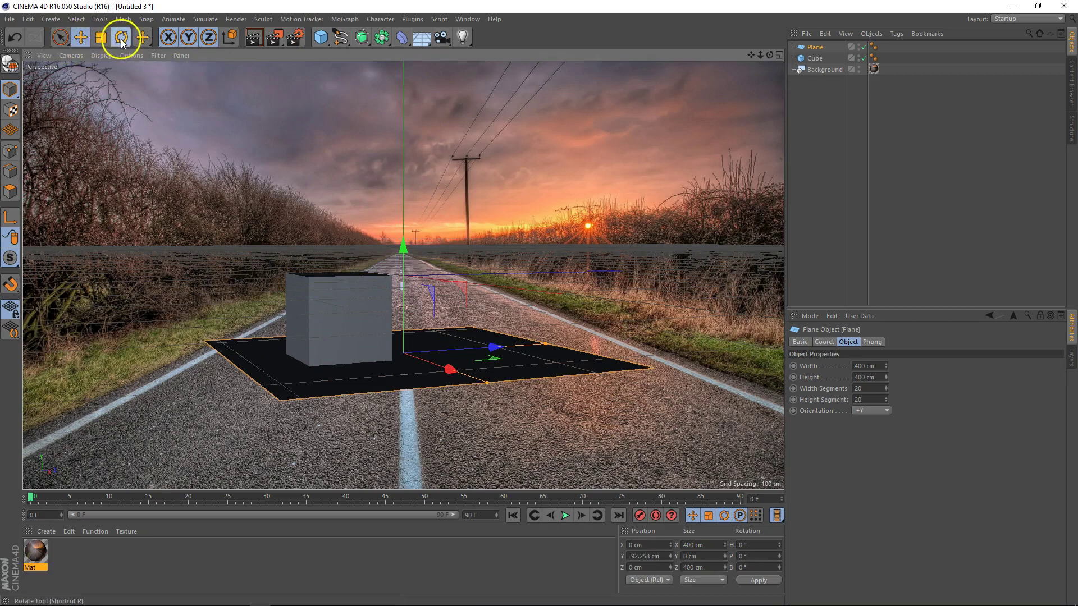
{"action": "left_click", "coordinate": [122, 42]}
{"action": "left_click_drag", "start_coordinate": [418, 366], "coordinate": [384, 365]}
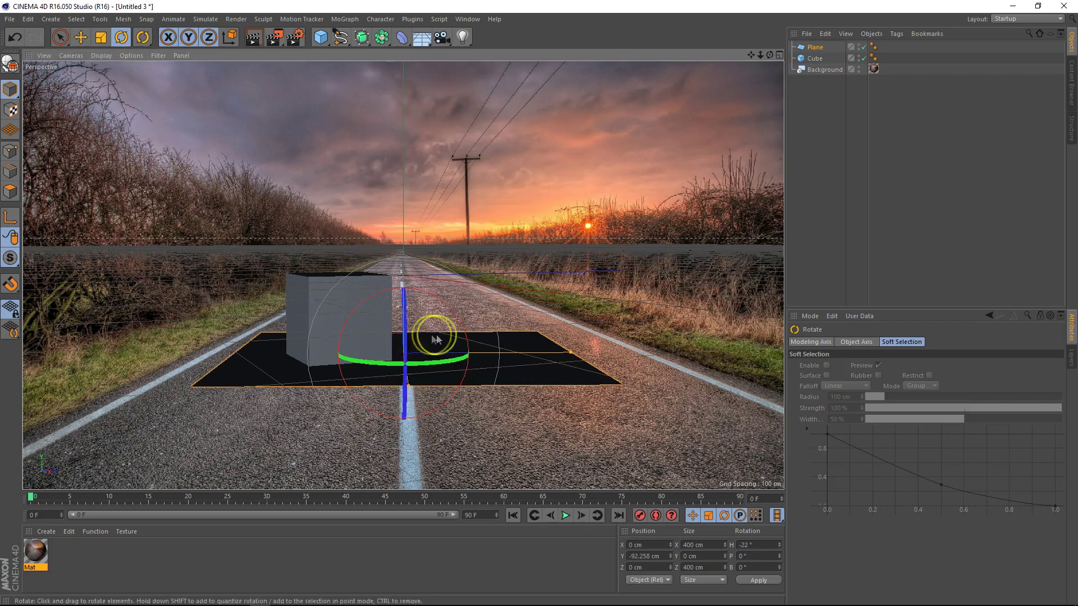
Step: Enlarge the plane to about 1516 by 994 cm, move it back, and render a region
{"action": "left_click_drag", "start_coordinate": [569, 351], "coordinate": [783, 351]}
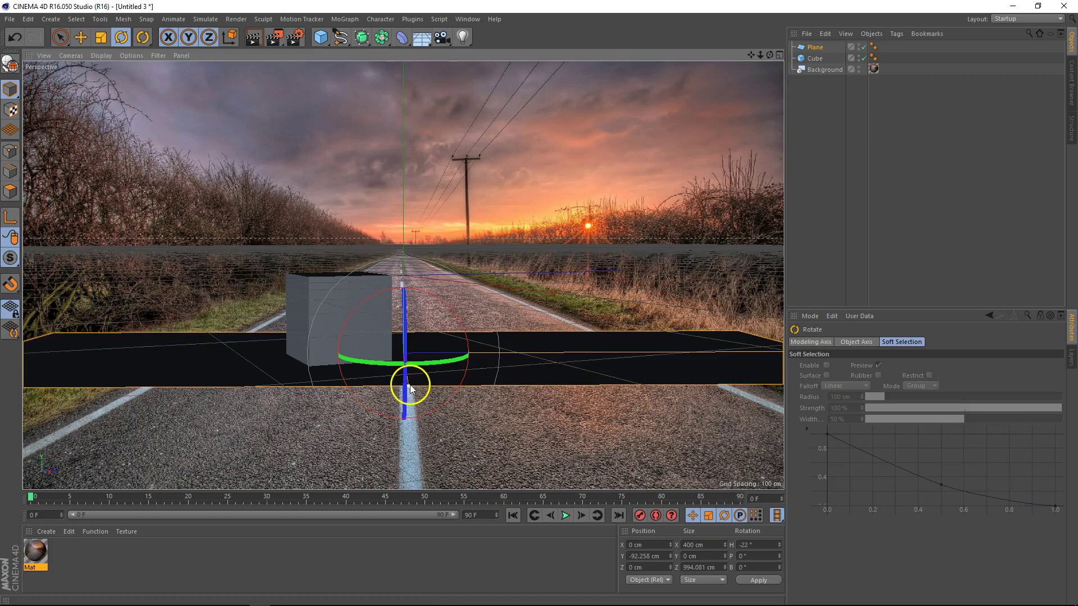
{"action": "left_click_drag", "start_coordinate": [409, 391], "coordinate": [414, 458]}
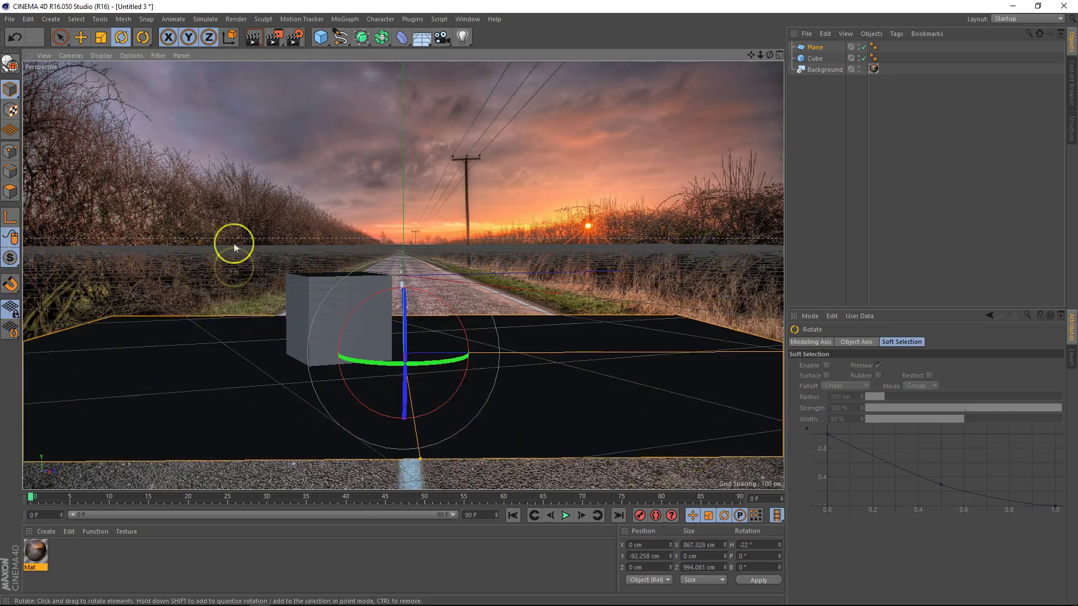
{"action": "left_click_drag", "start_coordinate": [421, 456], "coordinate": [539, 303]}
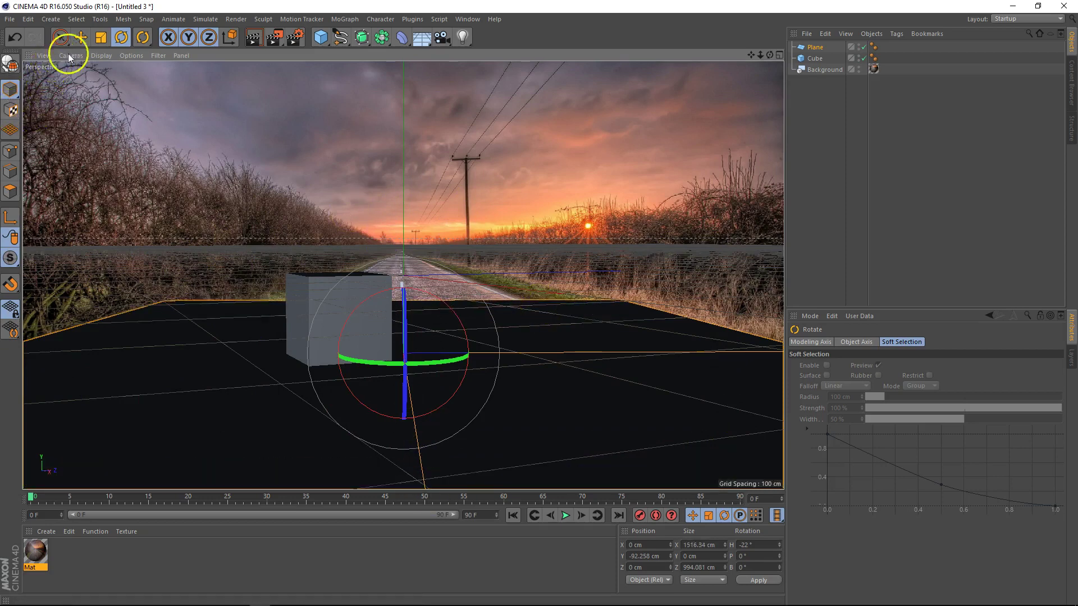
{"action": "left_click", "coordinate": [81, 37]}
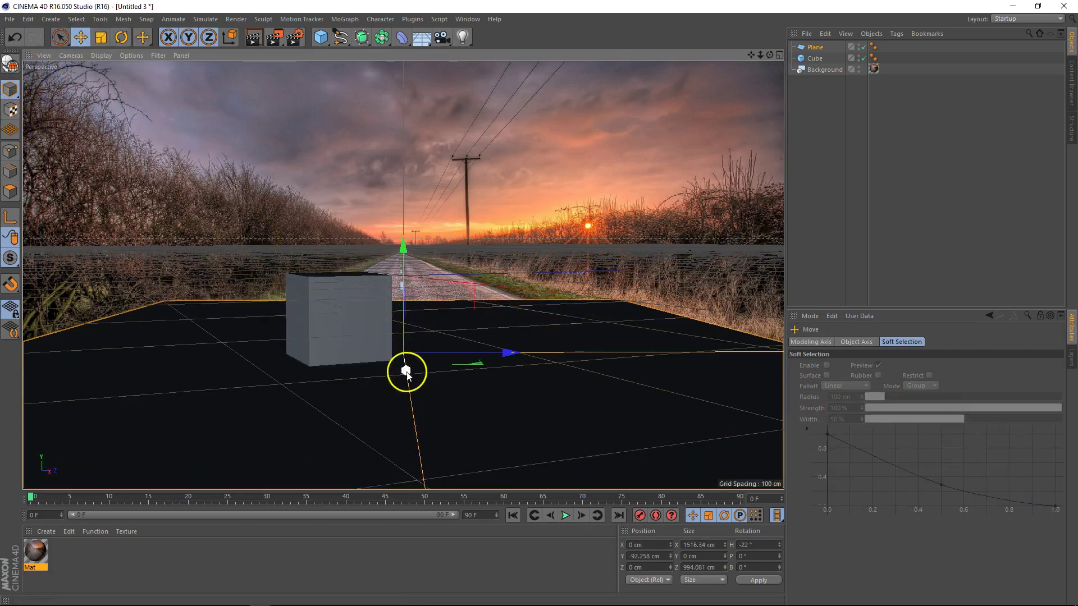
{"action": "left_click_drag", "start_coordinate": [406, 372], "coordinate": [399, 339]}
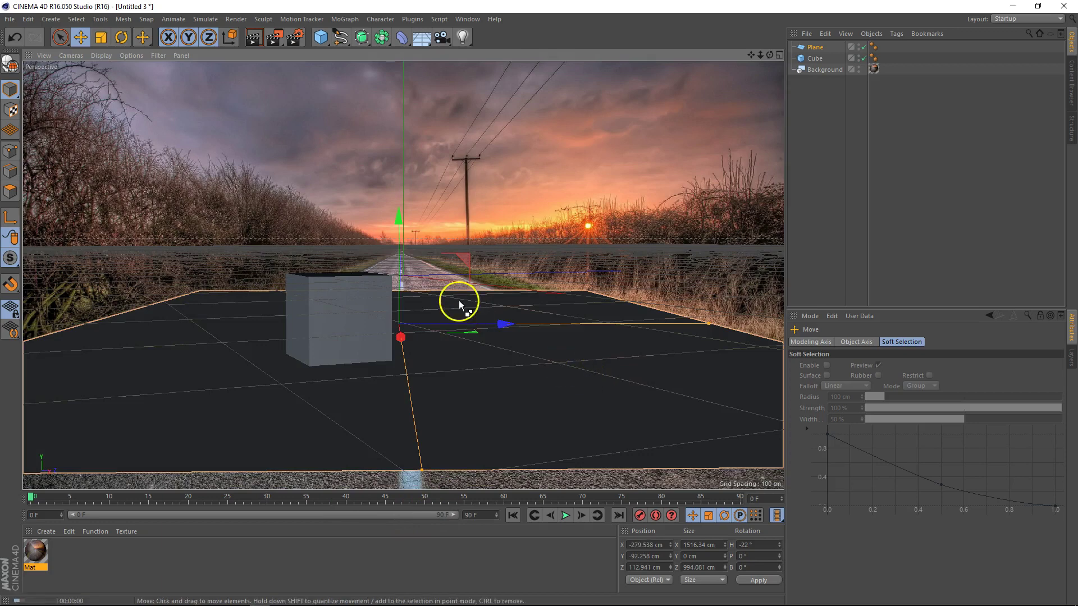
{"action": "key", "text": "alt+r"}
{"action": "key", "text": "ctrl+r"}
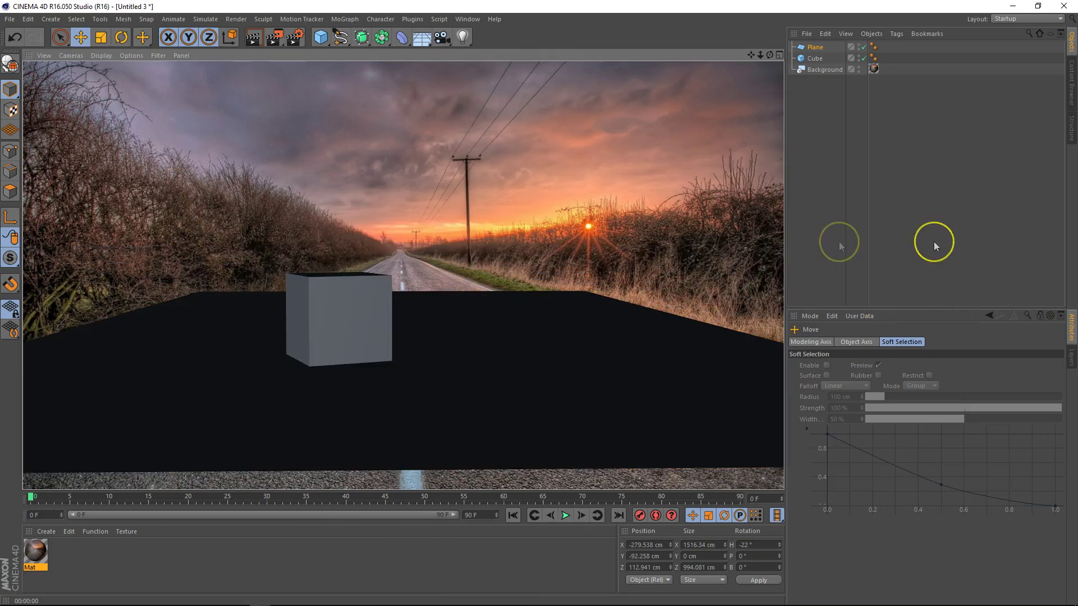
{"action": "left_click", "coordinate": [978, 180]}
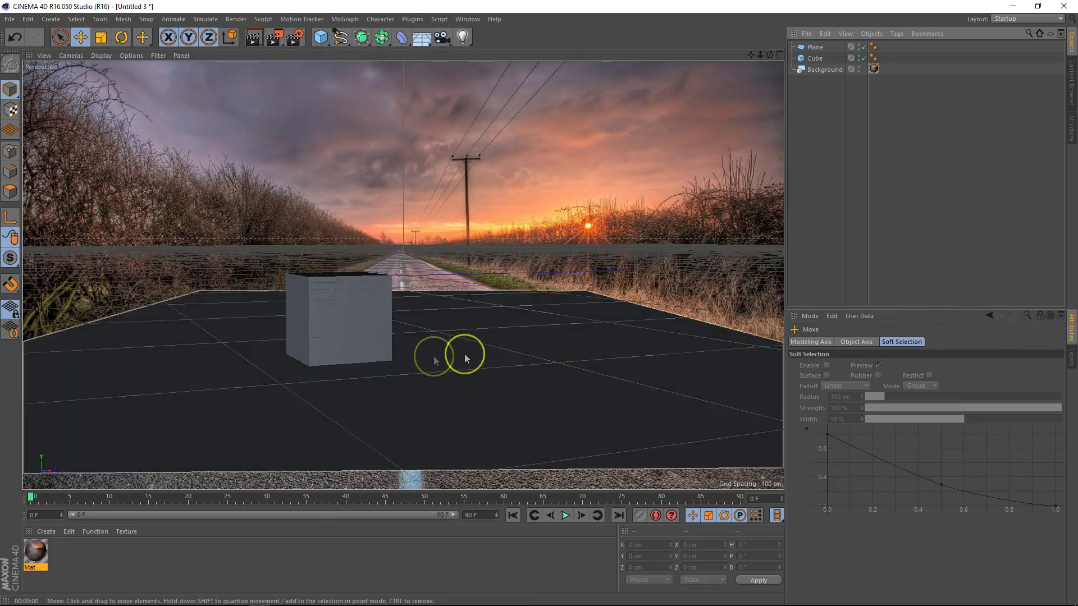
{"action": "left_click", "coordinate": [375, 342]}
{"action": "left_click", "coordinate": [941, 195]}
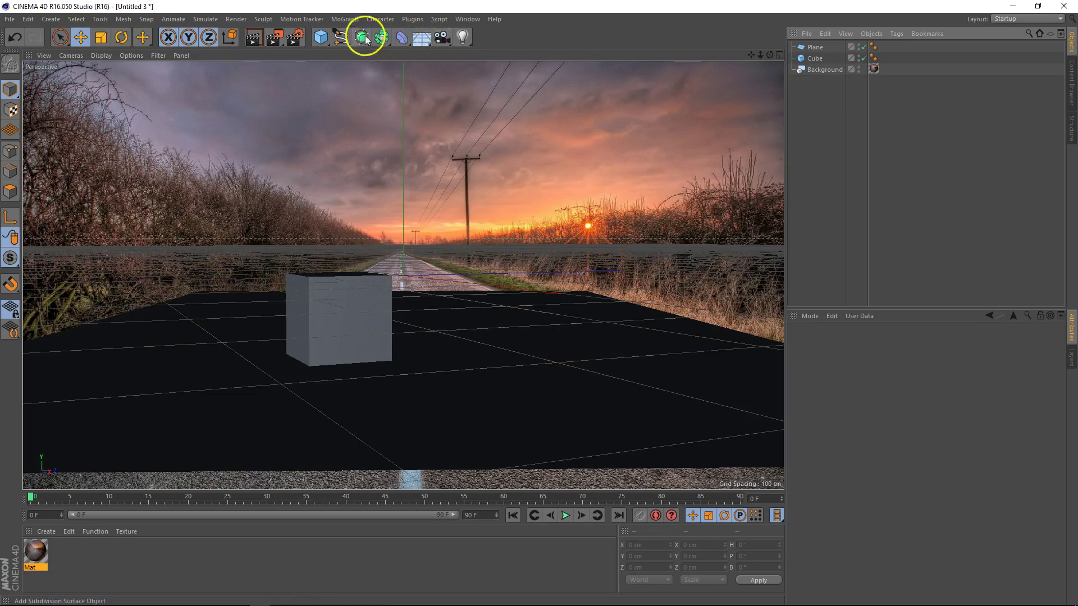
Step: Add an omni light, place it low and right near the photo's sun, and render a preview
{"action": "left_click", "coordinate": [464, 37]}
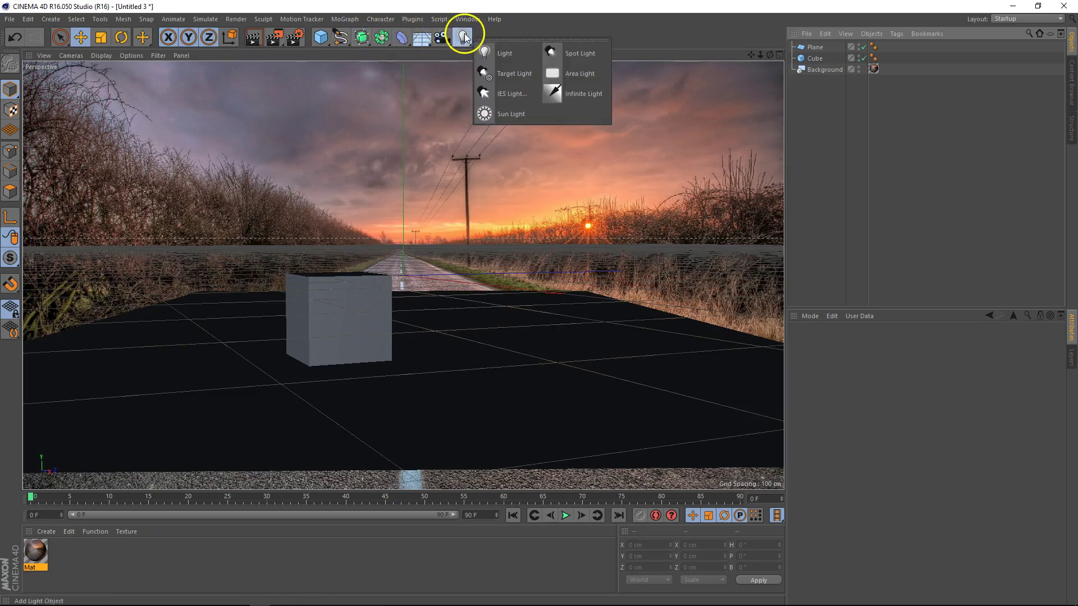
{"action": "left_click", "coordinate": [506, 56]}
{"action": "left_click_drag", "start_coordinate": [401, 177], "coordinate": [403, 79]}
{"action": "left_click_drag", "start_coordinate": [495, 185], "coordinate": [671, 175]}
{"action": "left_click_drag", "start_coordinate": [582, 80], "coordinate": [622, 197]}
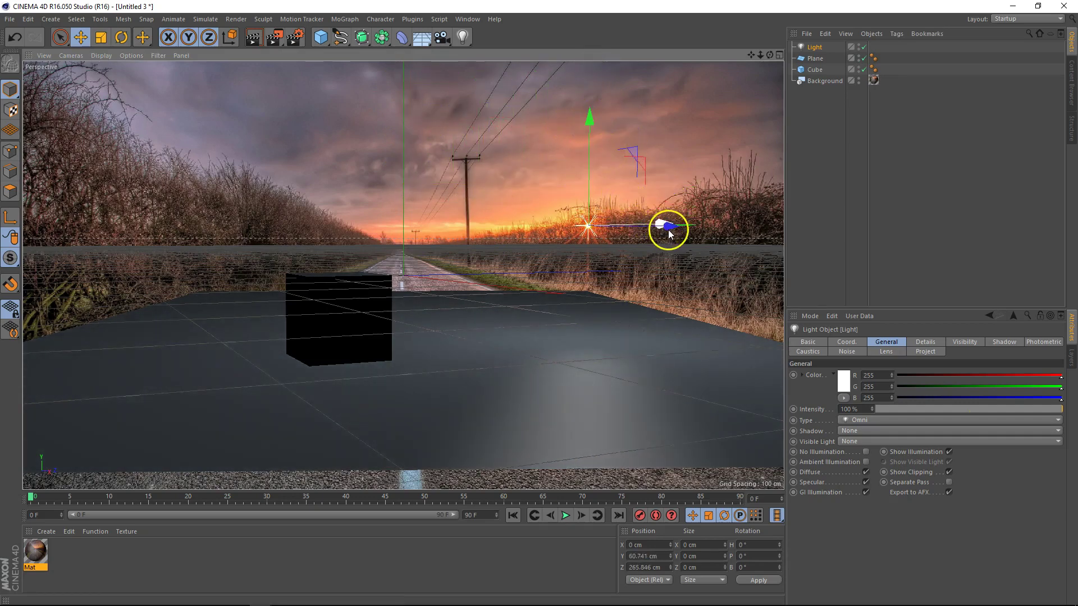
{"action": "mouse_move", "coordinate": [668, 231]}
{"action": "left_mouse_down"}
{"action": "mouse_move", "coordinate": [625, 235]}
{"action": "mouse_move", "coordinate": [624, 225]}
{"action": "mouse_move", "coordinate": [656, 211]}
{"action": "mouse_move", "coordinate": [666, 225]}
{"action": "left_mouse_up"}
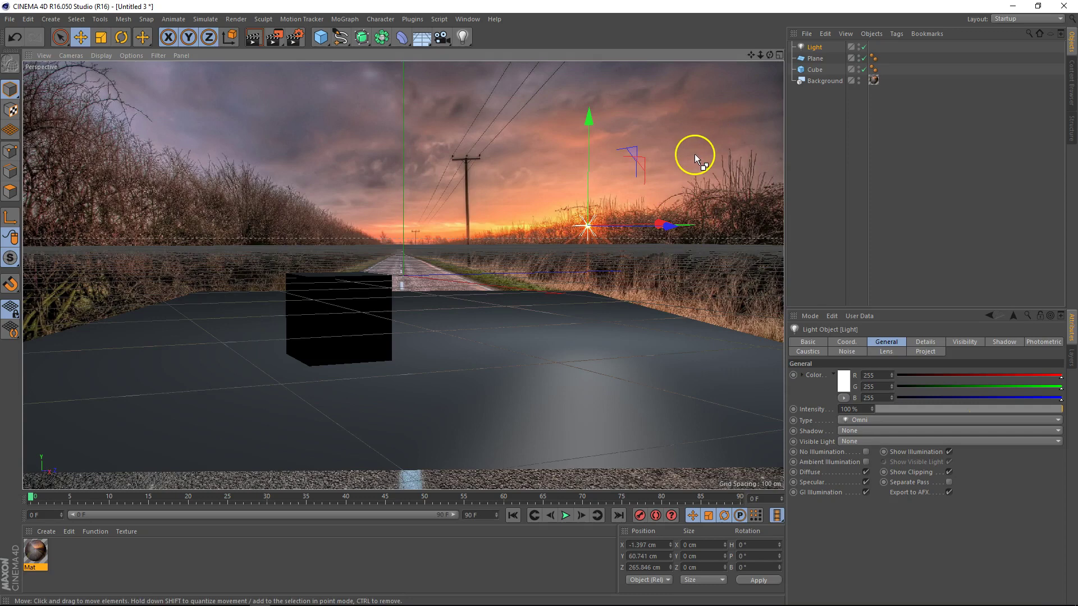
{"action": "key", "text": "ctrl+r"}
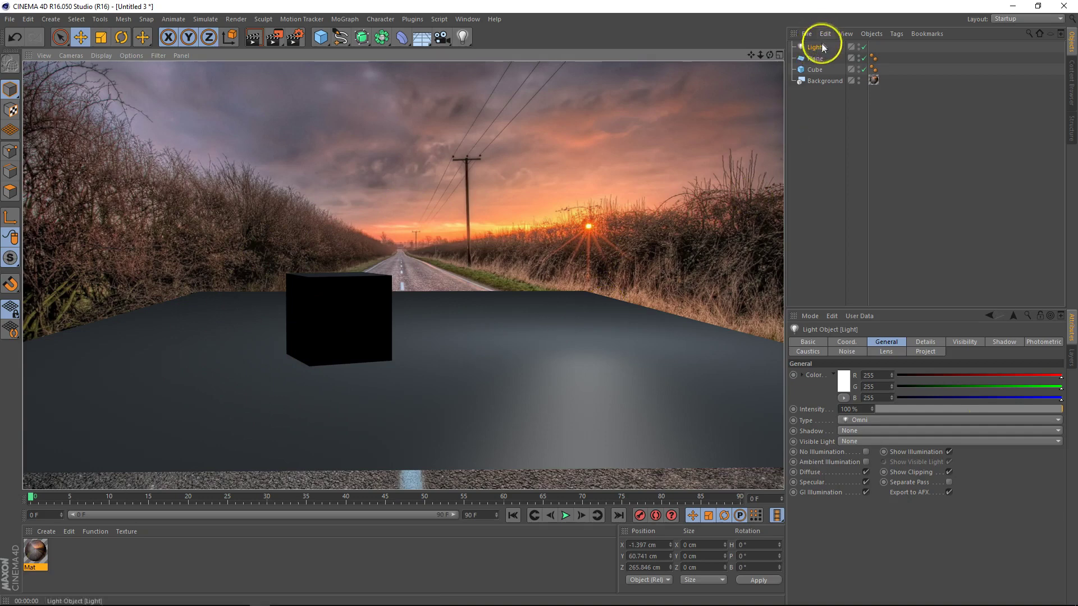
Step: Set the light's Shadow to Shadow Maps (Soft) and render to check the shadows
{"action": "left_click", "coordinate": [855, 430]}
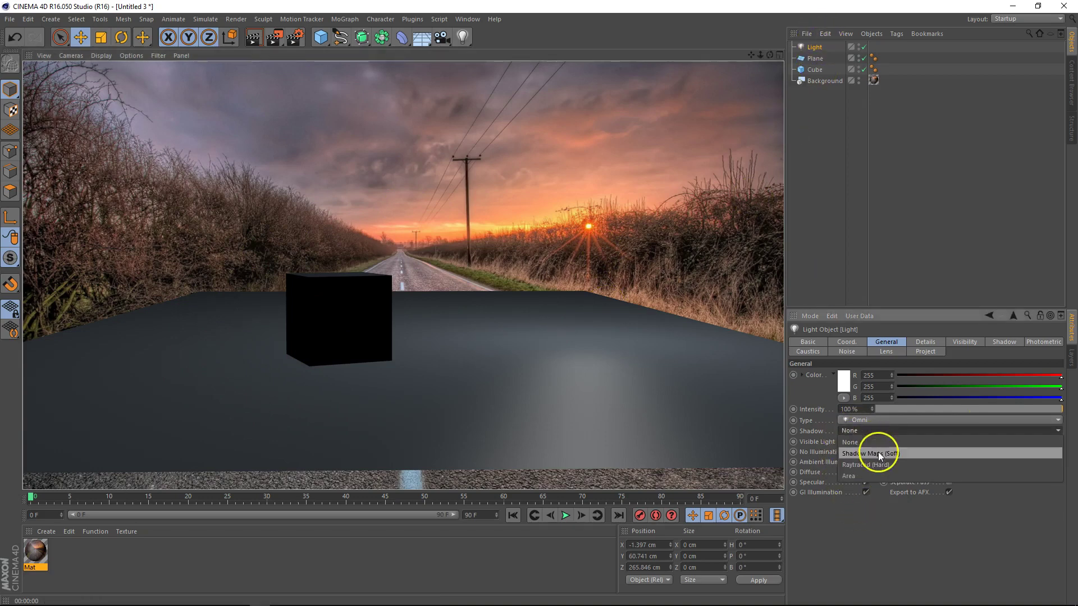
{"action": "left_click", "coordinate": [892, 453]}
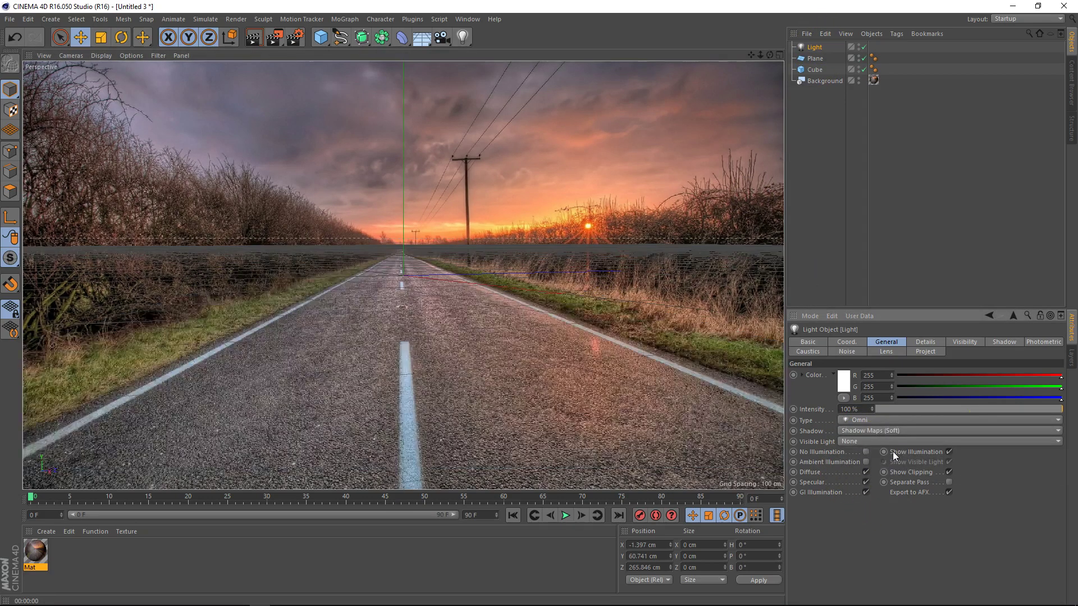
{"action": "key", "text": "ctrl+r"}
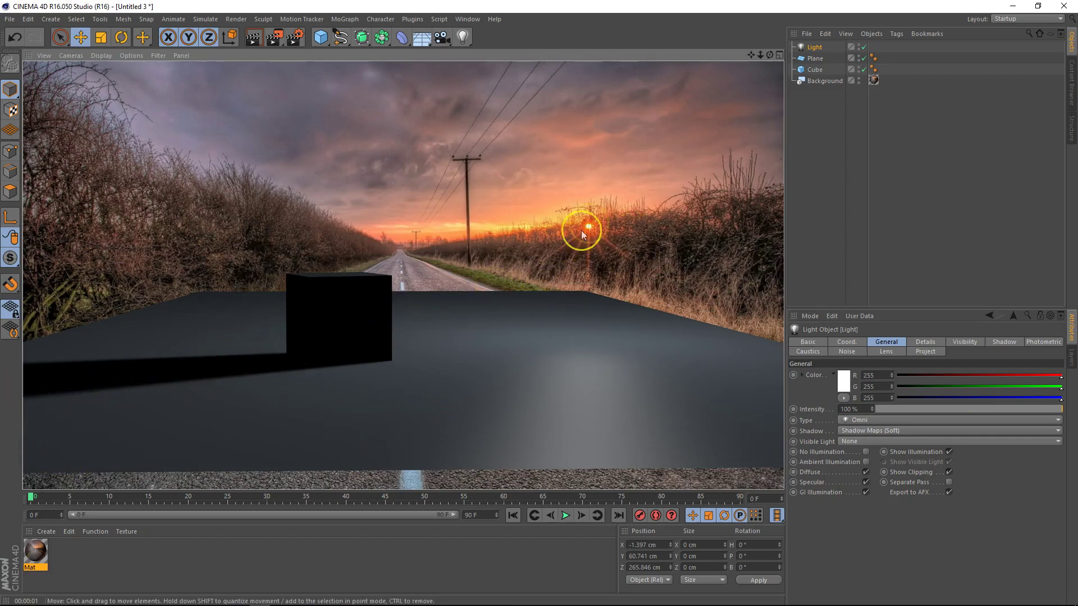
Step: Reposition the light so the cube throws a long shadow across the plane
{"action": "left_click", "coordinate": [807, 49]}
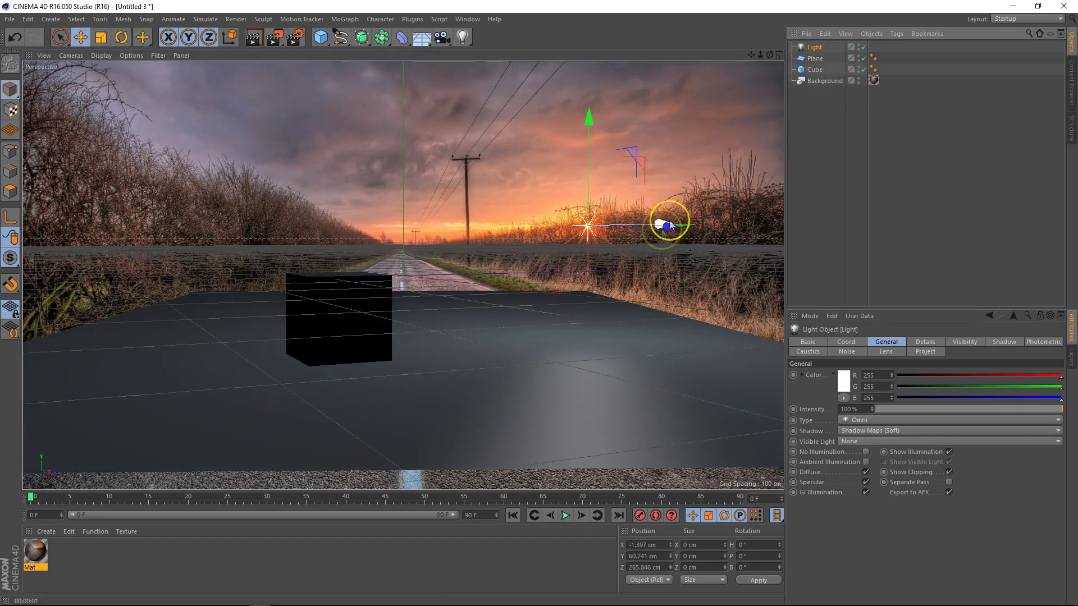
{"action": "mouse_move", "coordinate": [674, 231]}
{"action": "left_mouse_down"}
{"action": "mouse_move", "coordinate": [613, 228]}
{"action": "mouse_move", "coordinate": [400, 298]}
{"action": "mouse_move", "coordinate": [108, 362]}
{"action": "mouse_move", "coordinate": [103, 420]}
{"action": "left_mouse_up"}
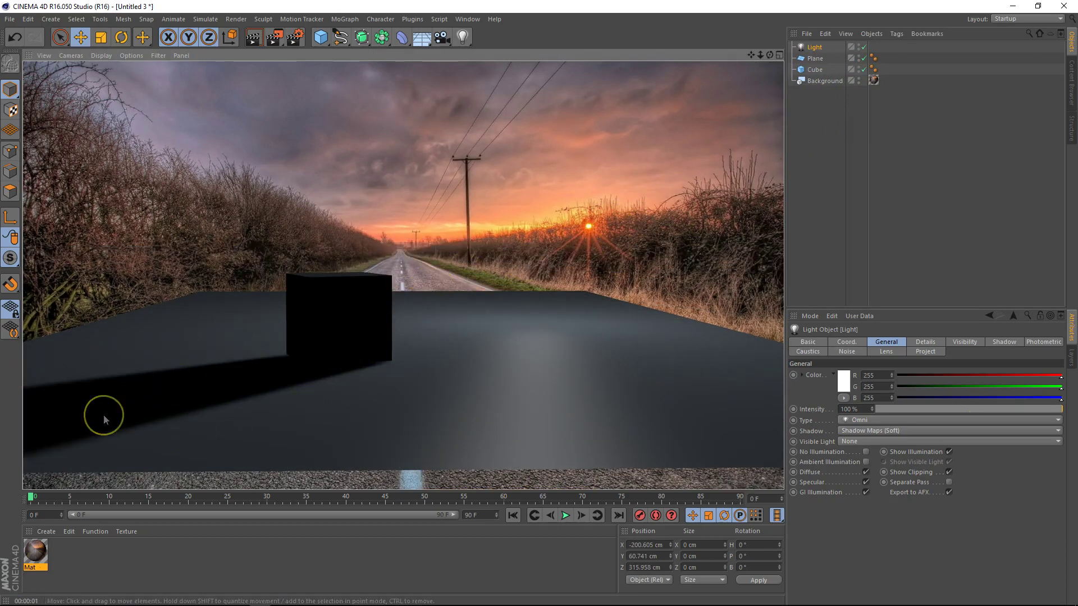
{"action": "left_click", "coordinate": [357, 322]}
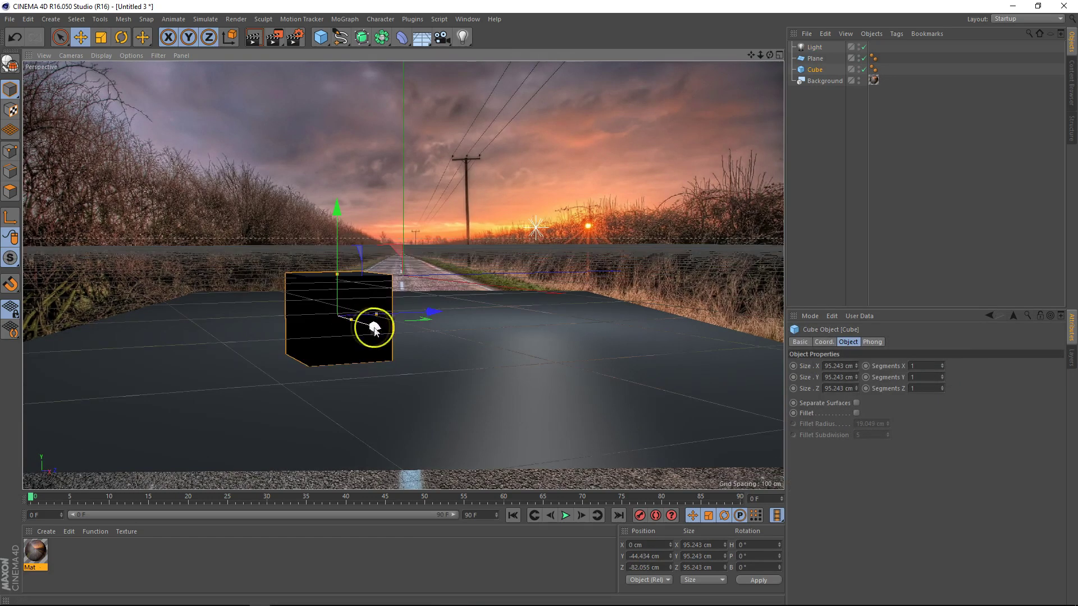
Step: Shrink the cube slightly to about 71.813 cm and render to check its shadow
{"action": "left_click", "coordinate": [134, 38]}
{"action": "left_click_drag", "start_coordinate": [461, 262], "coordinate": [367, 302]}
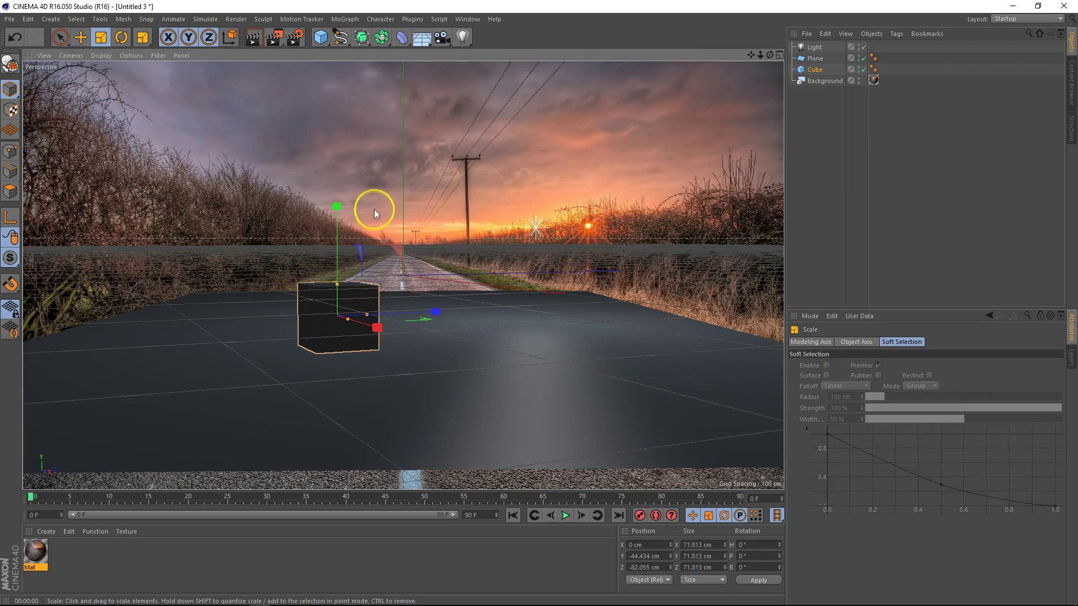
{"action": "left_click", "coordinate": [974, 206]}
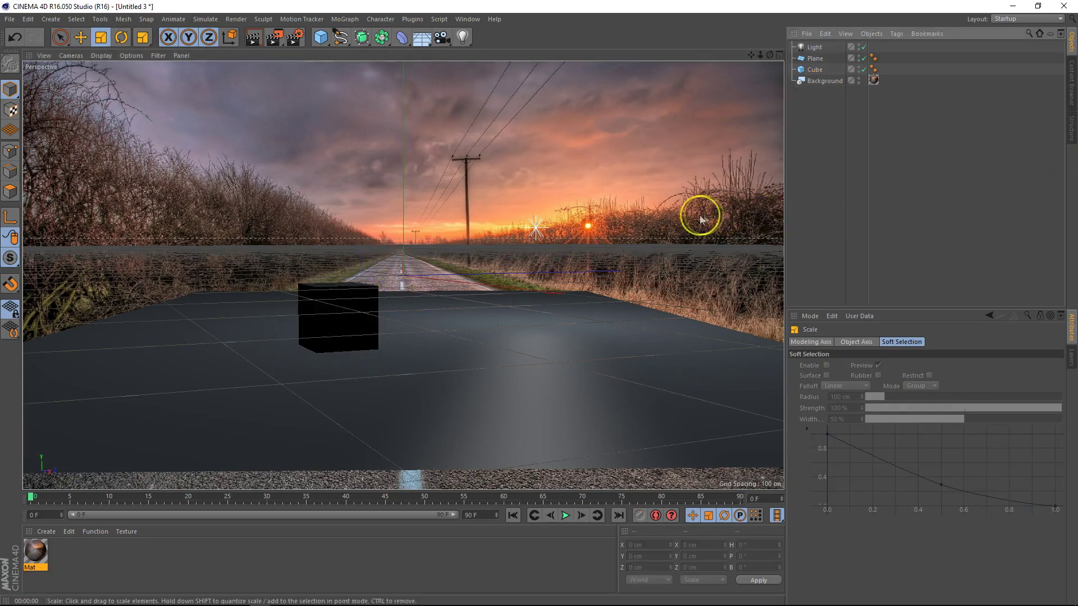
{"action": "key", "text": "ctrl+r"}
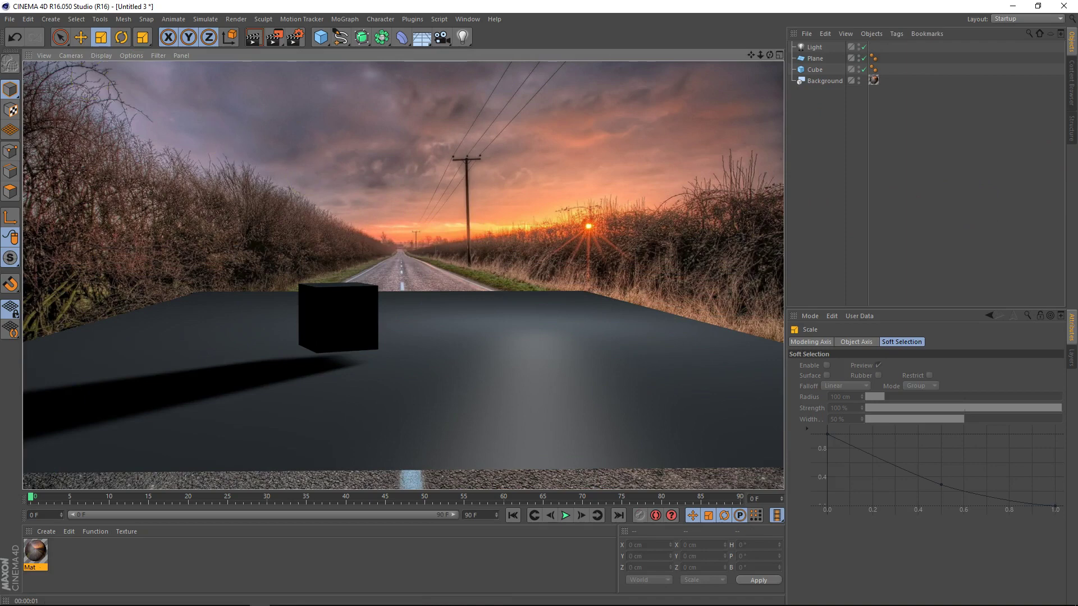
Step: Lower the cube down onto the plane and render a preview of its long shadow
{"action": "left_click", "coordinate": [80, 37]}
{"action": "left_click", "coordinate": [322, 303]}
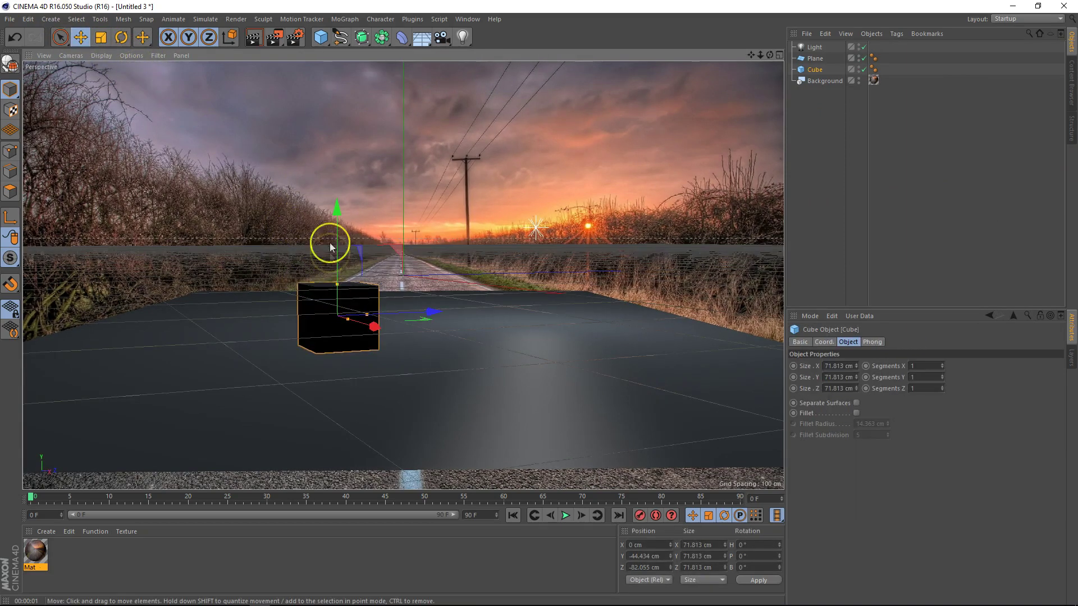
{"action": "left_click_drag", "start_coordinate": [332, 217], "coordinate": [329, 227]}
{"action": "key", "text": "ctrl+r"}
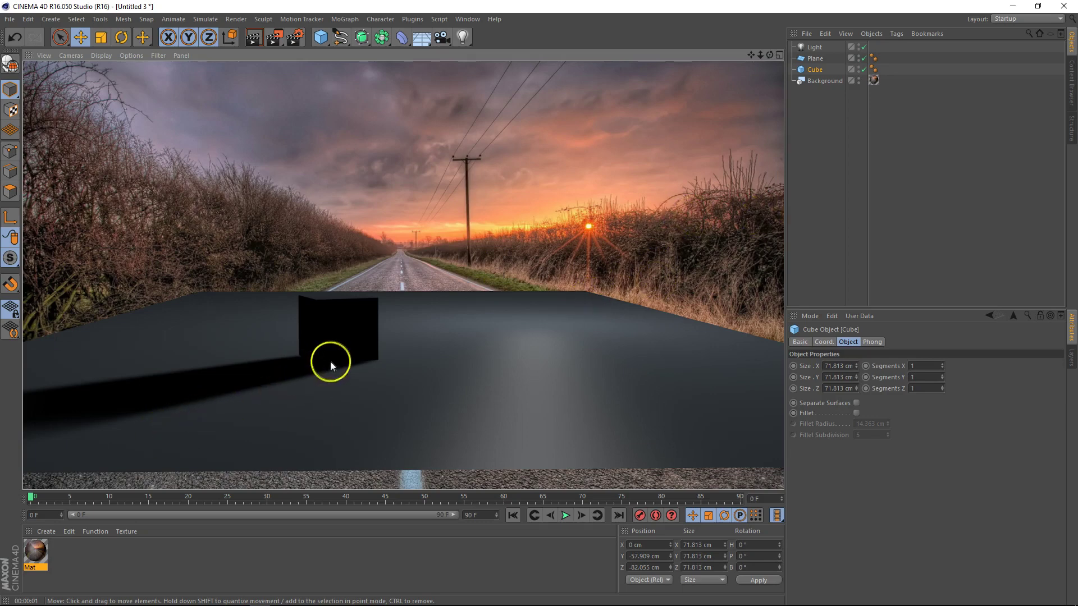
{"action": "left_click", "coordinate": [929, 184]}
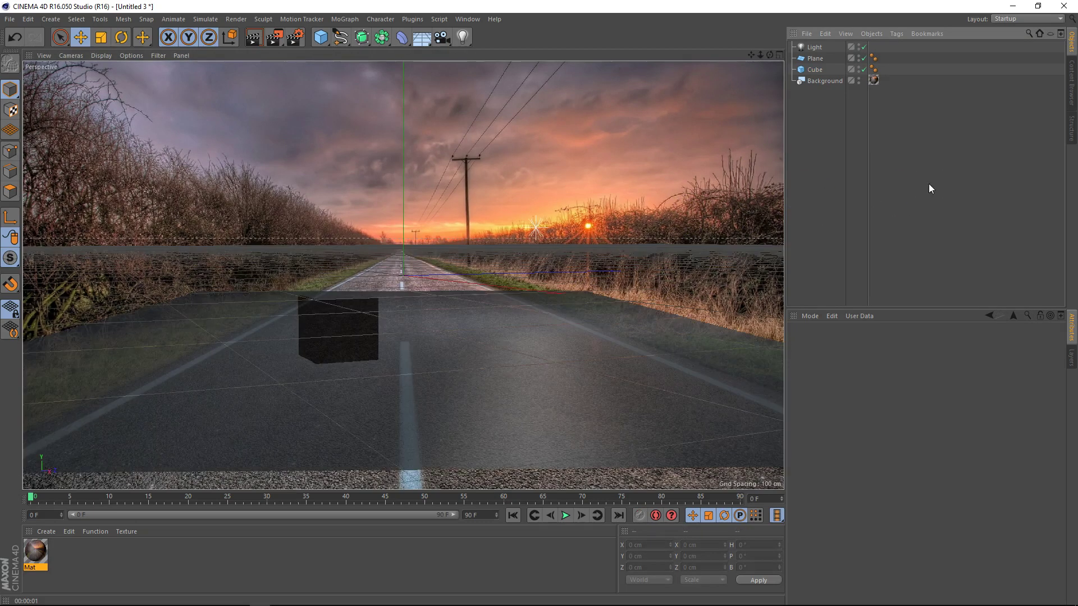
Step: Drag the Mat material onto the Plane and render to check the textured surface
{"action": "left_click", "coordinate": [814, 60]}
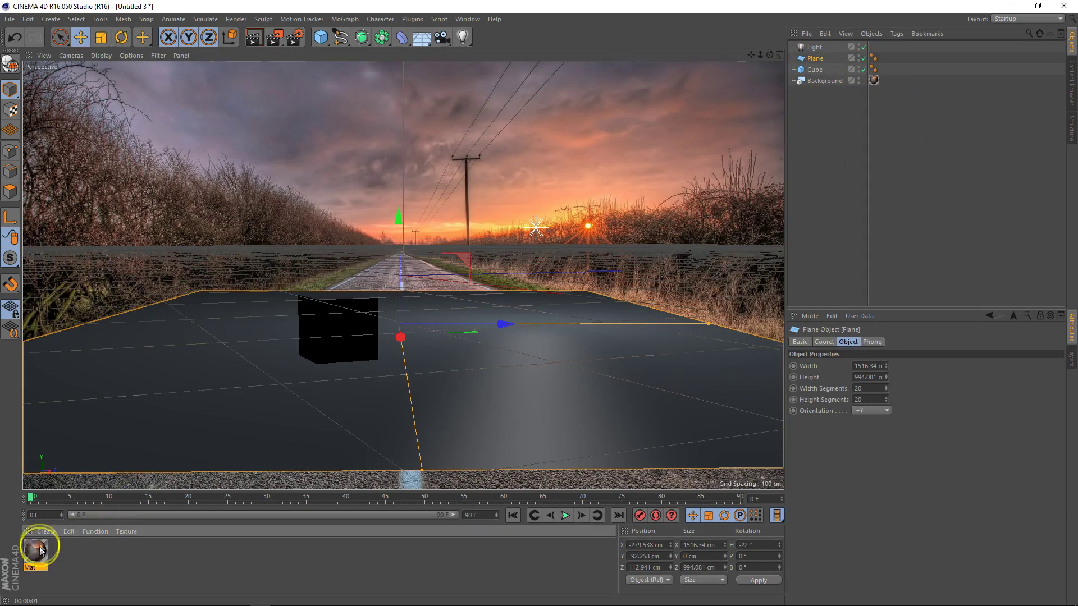
{"action": "left_click_drag", "start_coordinate": [39, 550], "coordinate": [815, 58]}
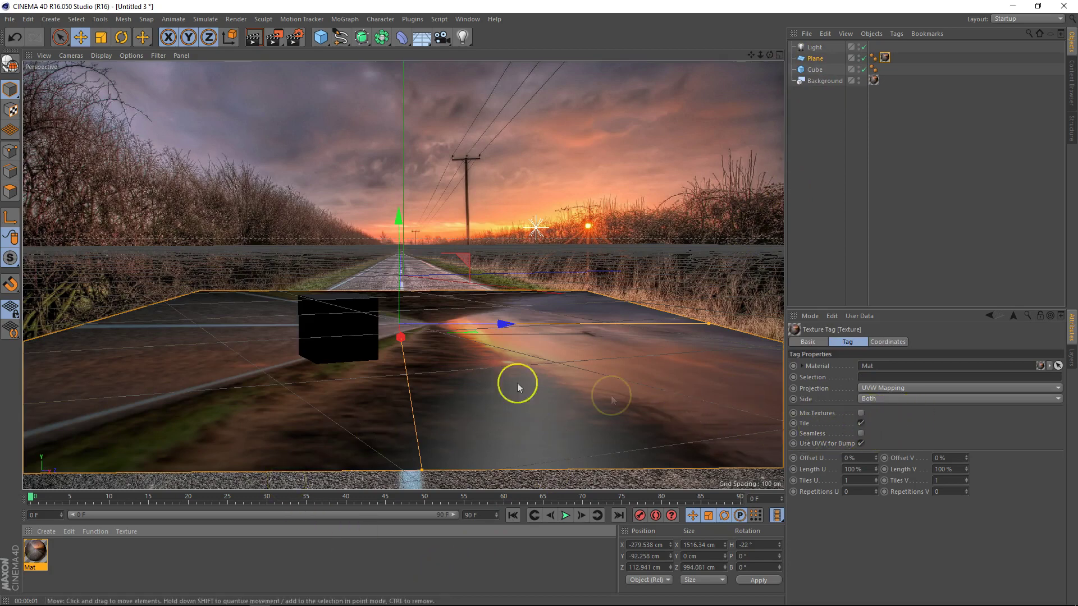
{"action": "key", "text": "ctrl+r"}
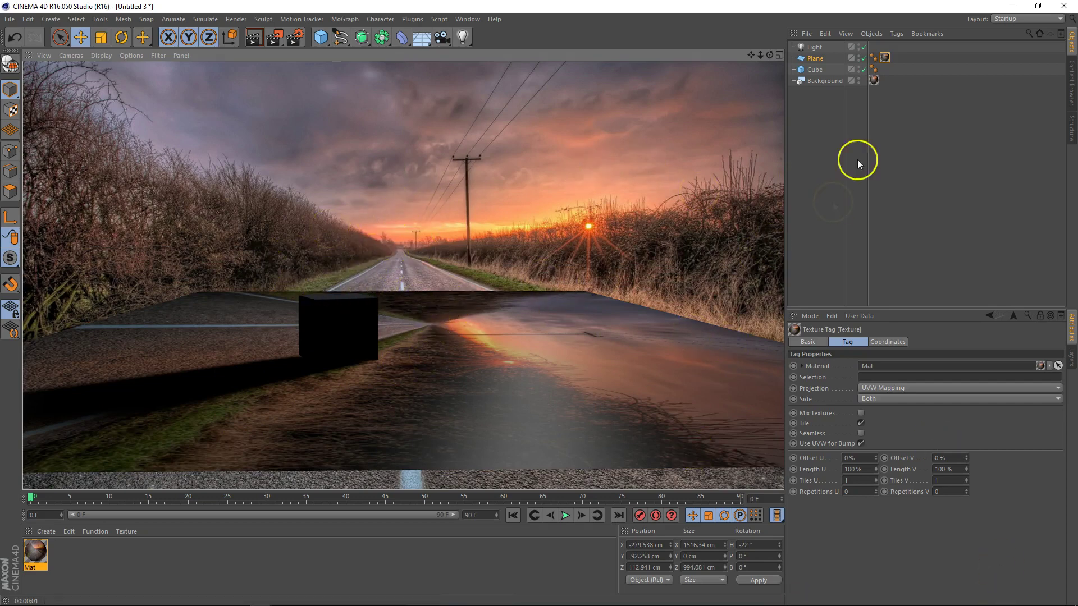
{"action": "left_click", "coordinate": [873, 137]}
Step: Turn off tiling in the plane's Mat texture tag
{"action": "left_click", "coordinate": [813, 59]}
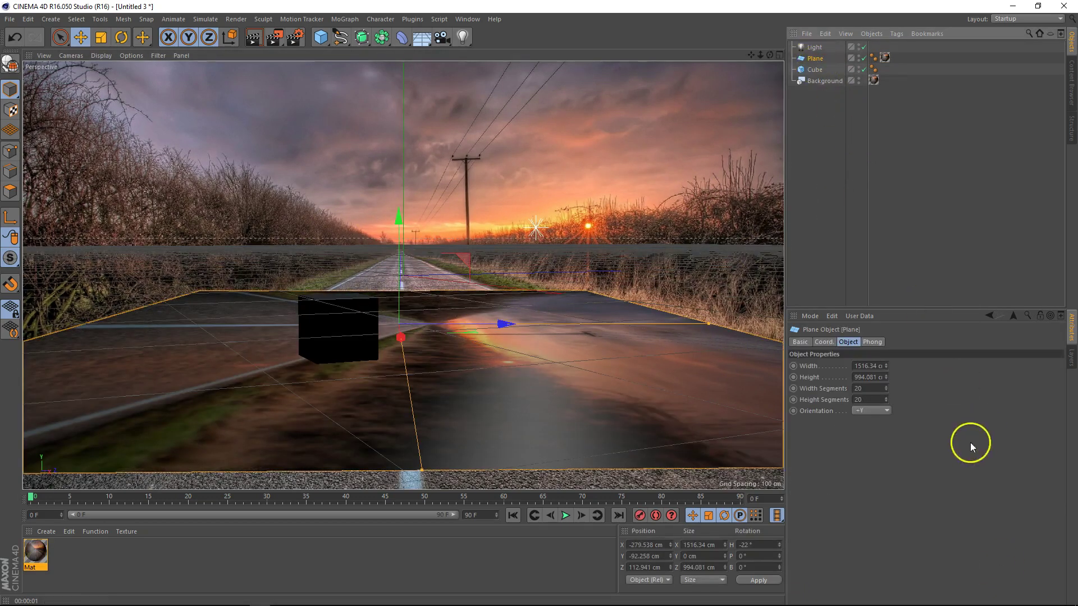
{"action": "left_click", "coordinate": [885, 57]}
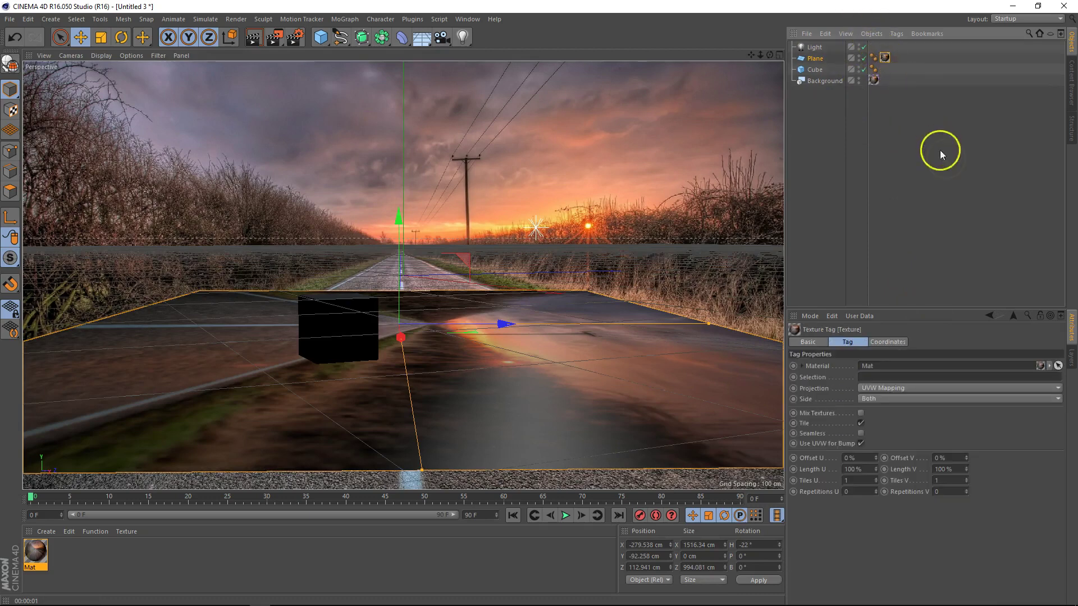
{"action": "left_click", "coordinate": [861, 423]}
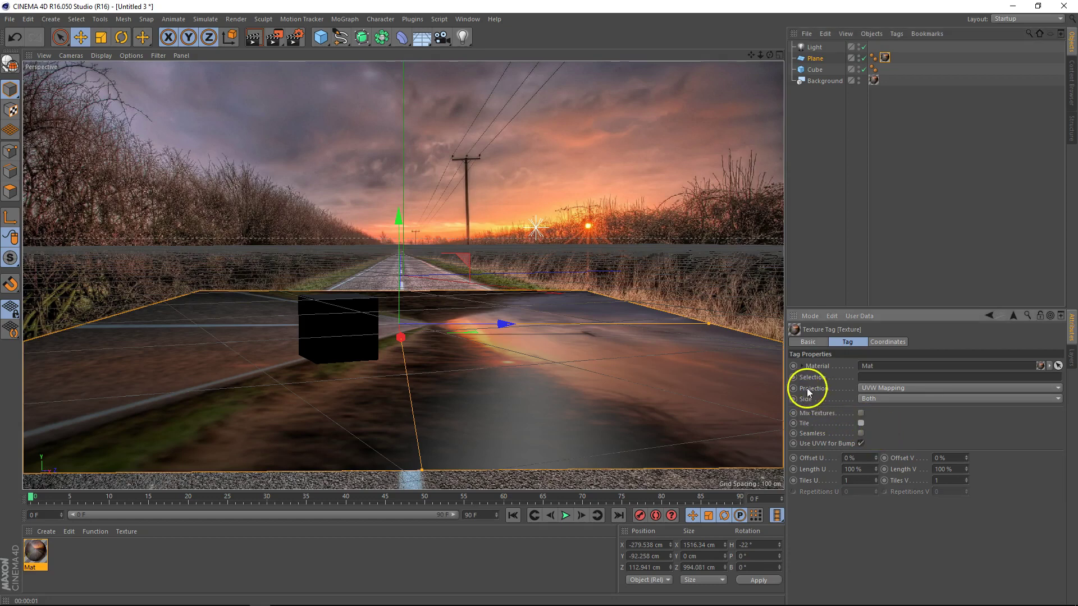
Step: Set the plane's texture tag projection to Frontal and render to preview the alignment
{"action": "left_click", "coordinate": [908, 389]}
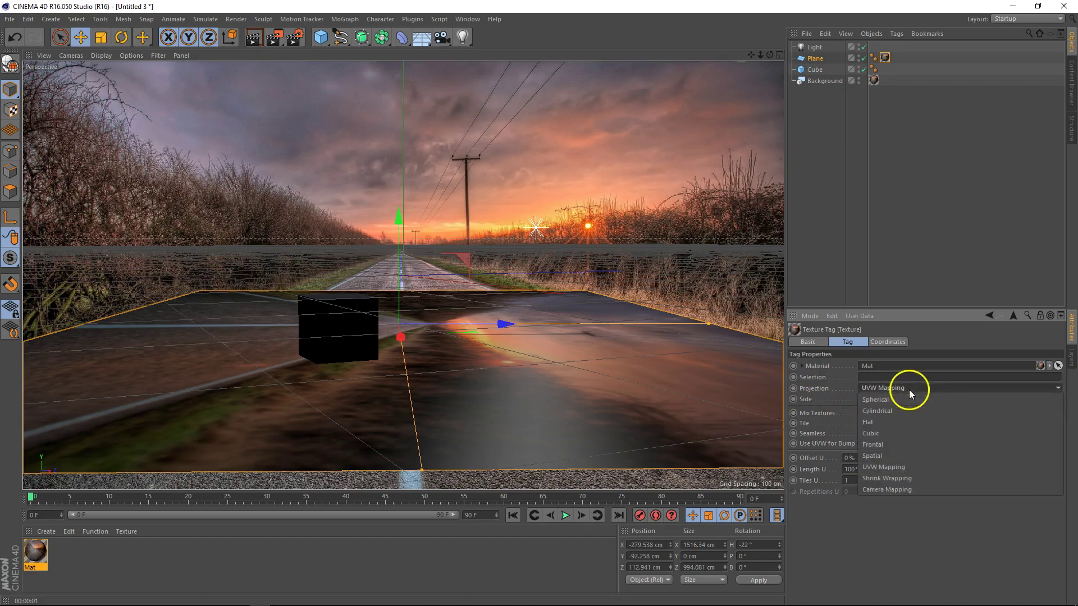
{"action": "left_click", "coordinate": [902, 443]}
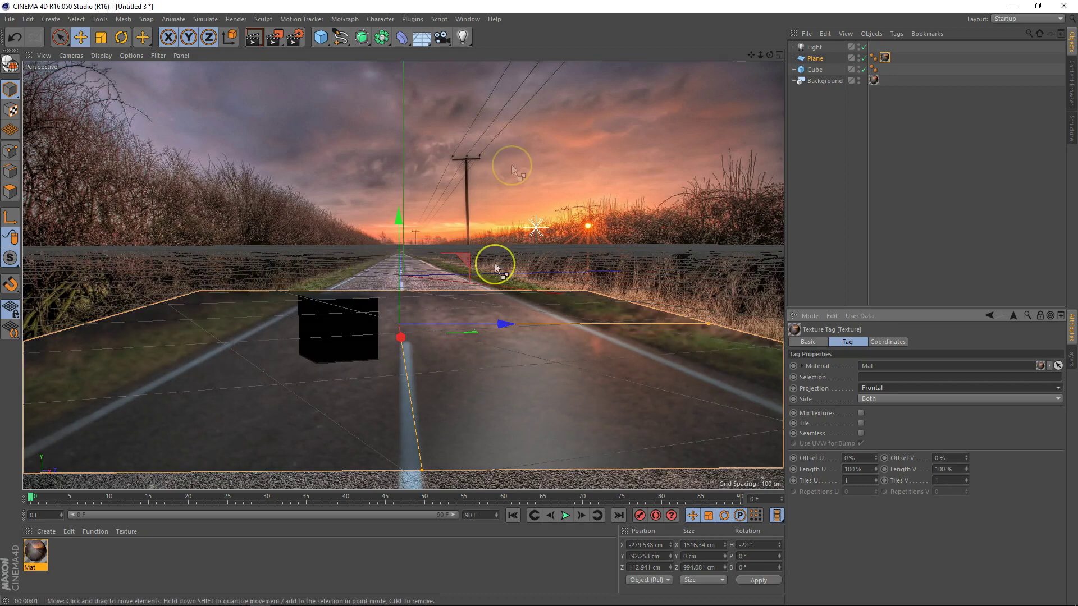
{"action": "key", "text": "ctrl+r"}
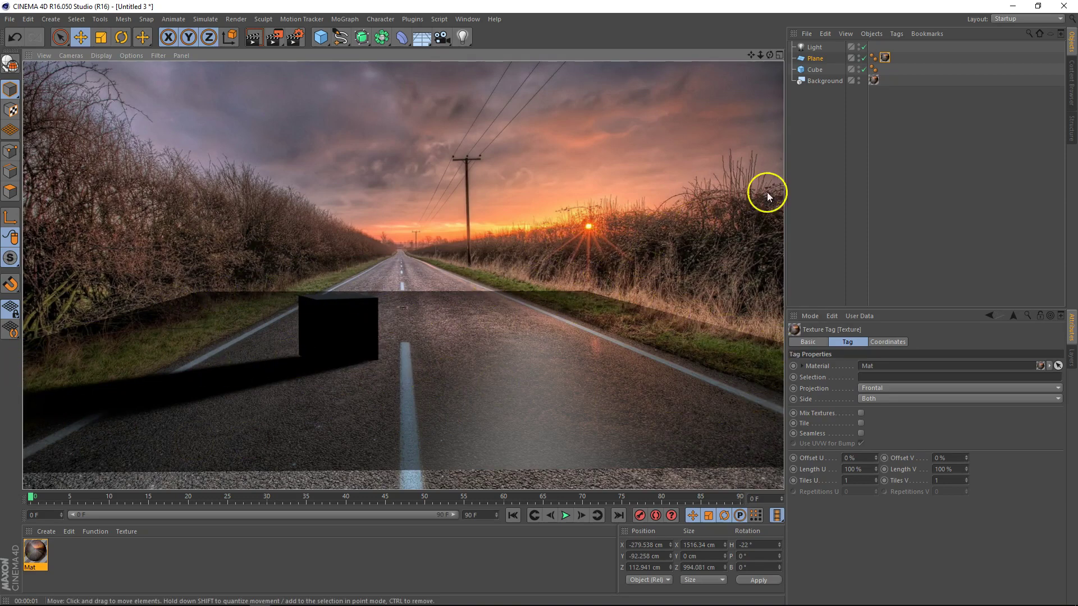
{"action": "left_click", "coordinate": [895, 125]}
Step: Add a Compositing tag to the Plane with Compositing Background and Background for HDR Maps enabled
{"action": "left_click", "coordinate": [814, 58]}
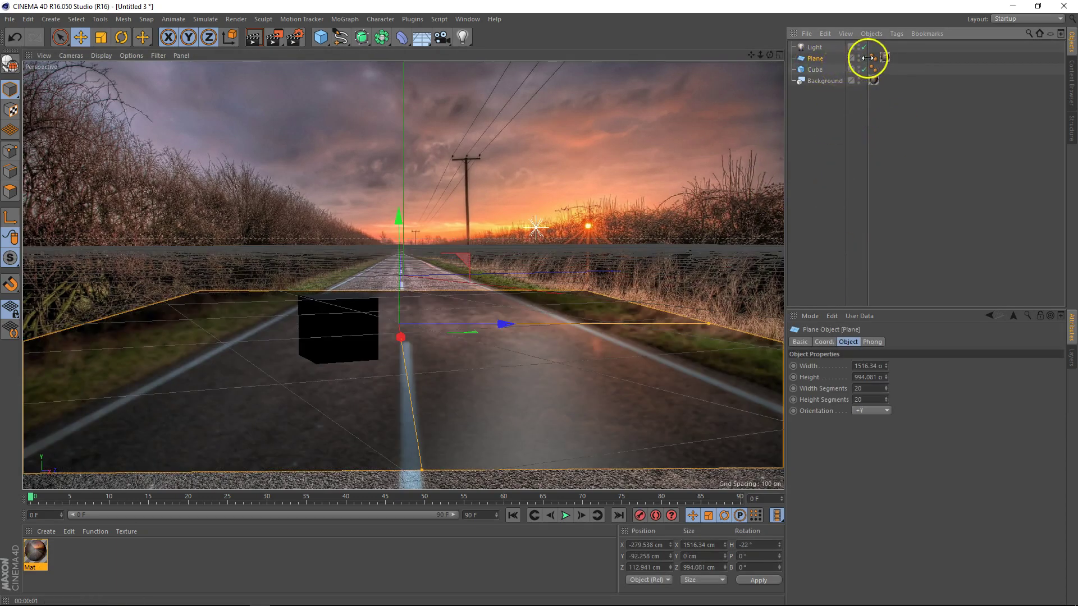
{"action": "left_click", "coordinate": [885, 57]}
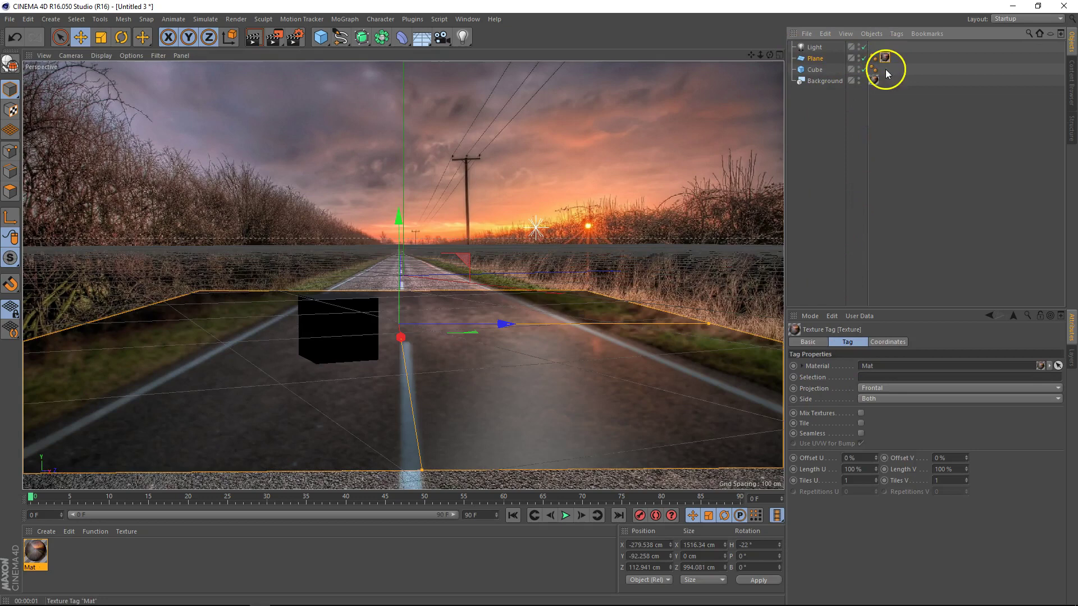
{"action": "left_click", "coordinate": [818, 59]}
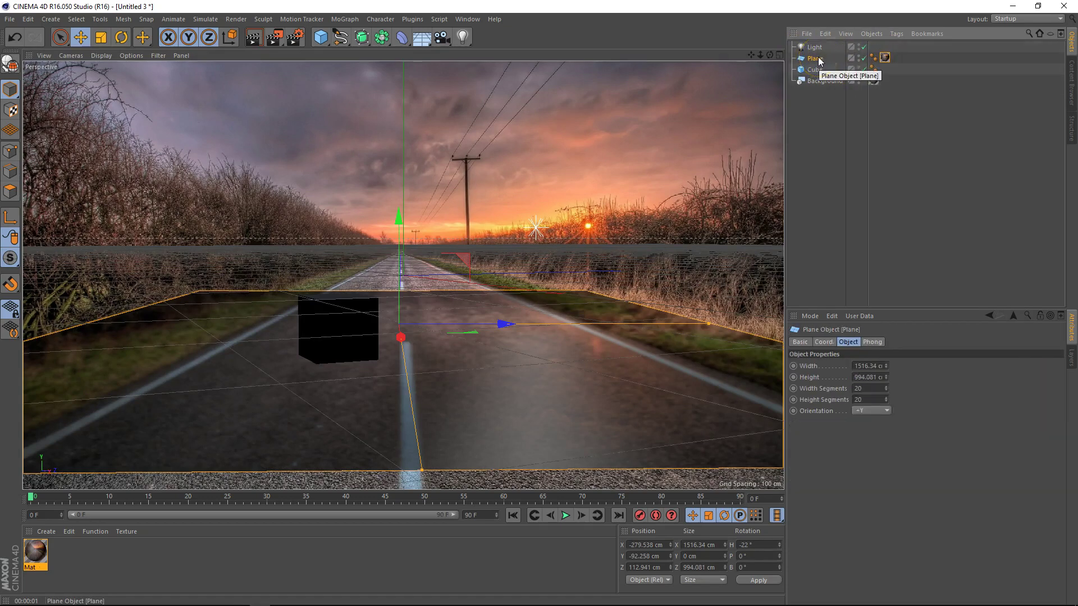
{"action": "right_click", "coordinate": [818, 60]}
{"action": "left_click", "coordinate": [870, 65]}
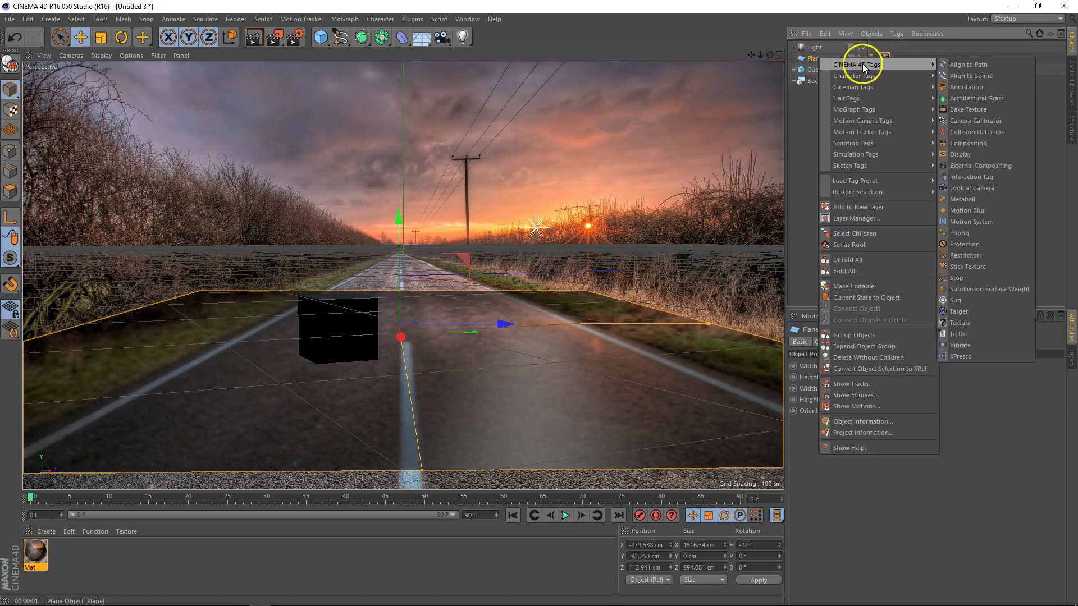
{"action": "left_click", "coordinate": [979, 144]}
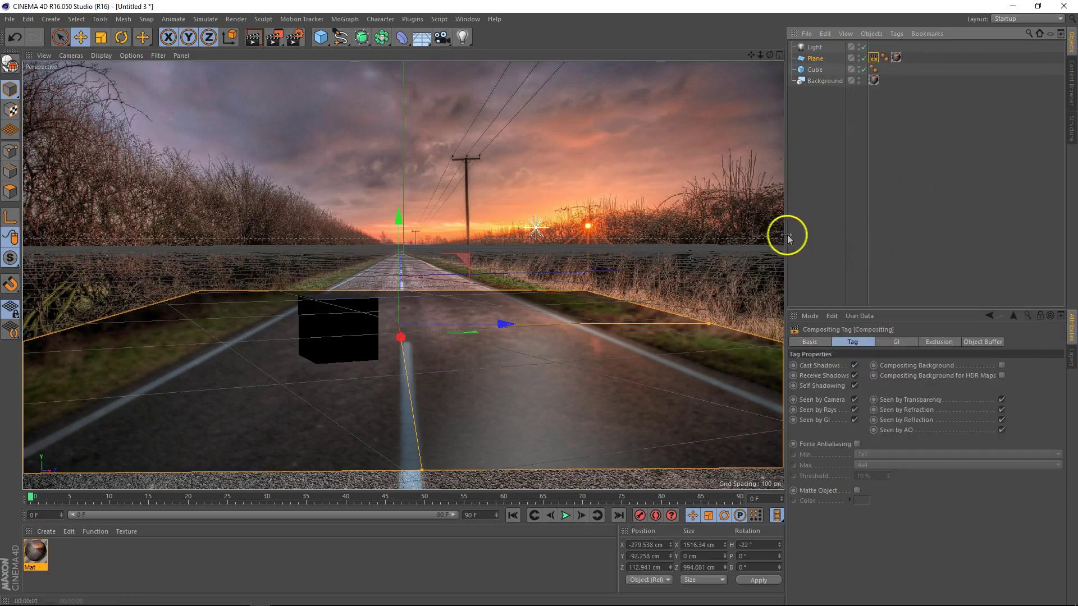
{"action": "key", "text": "ctrl+r"}
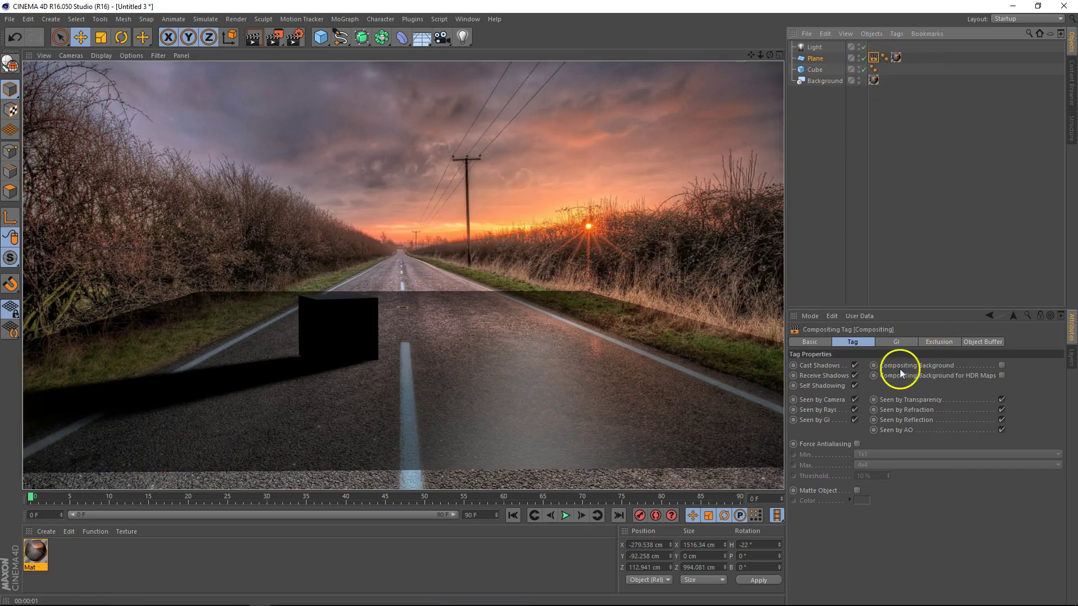
{"action": "left_click", "coordinate": [1002, 366]}
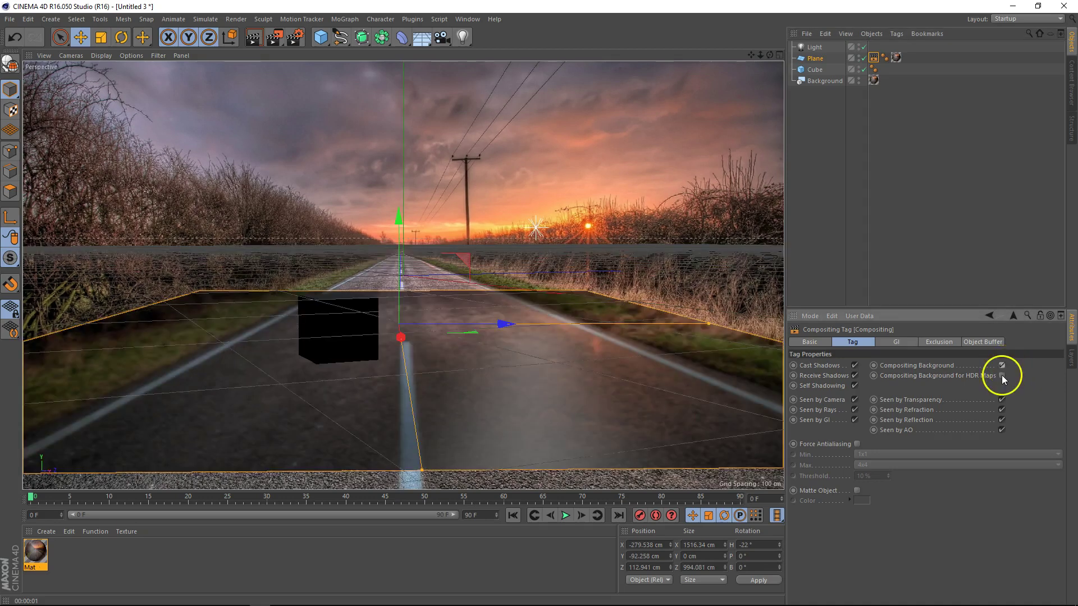
{"action": "left_click", "coordinate": [1001, 375]}
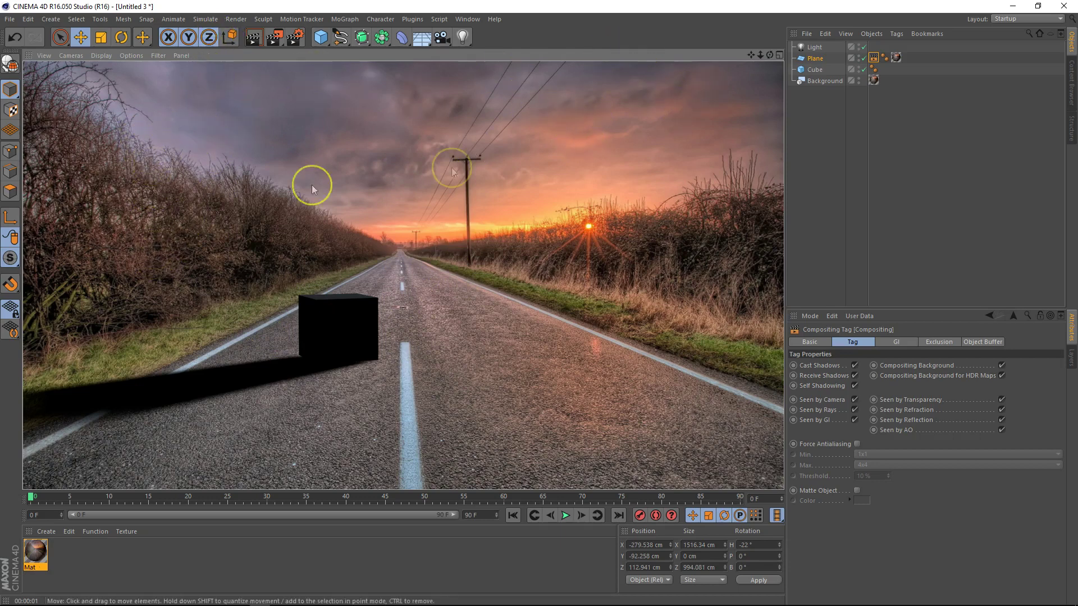
Step: Add a cone and position it on the road beside the cube, then render it
{"action": "left_click", "coordinate": [956, 166]}
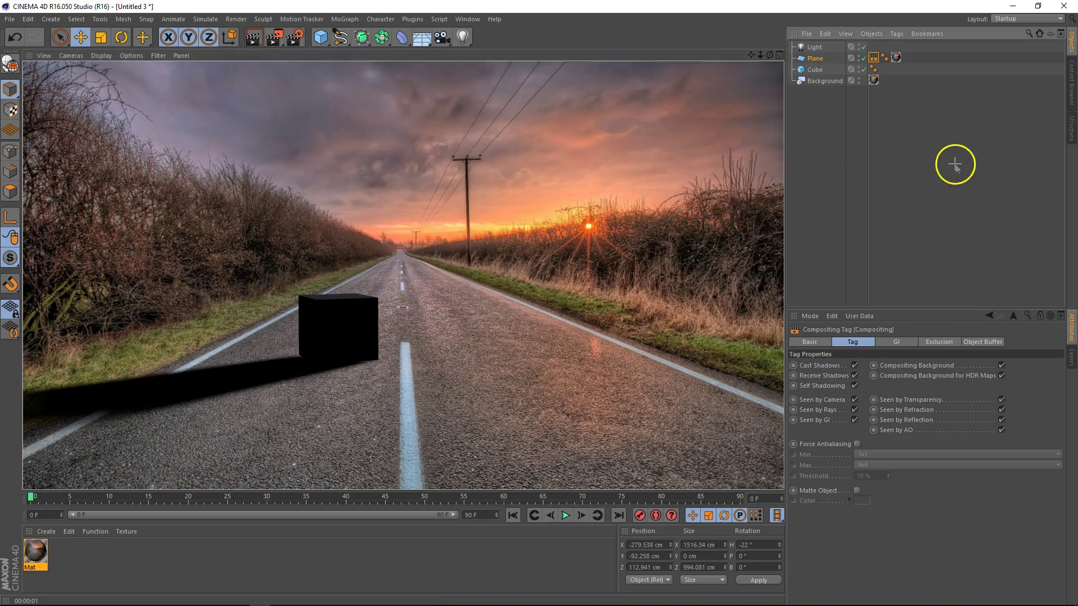
{"action": "left_click", "coordinate": [352, 342]}
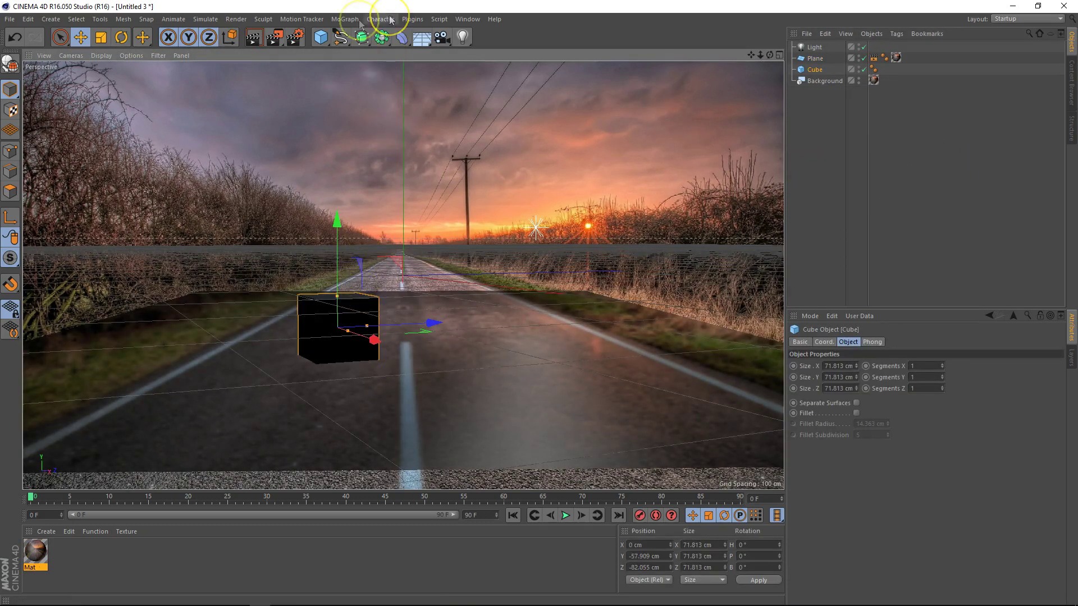
{"action": "left_click_drag", "start_coordinate": [326, 40], "coordinate": [462, 53]}
{"action": "left_click_drag", "start_coordinate": [511, 271], "coordinate": [582, 260]}
{"action": "mouse_move", "coordinate": [498, 170]}
{"action": "left_mouse_down"}
{"action": "mouse_move", "coordinate": [498, 178]}
{"action": "mouse_move", "coordinate": [497, 167]}
{"action": "left_mouse_up"}
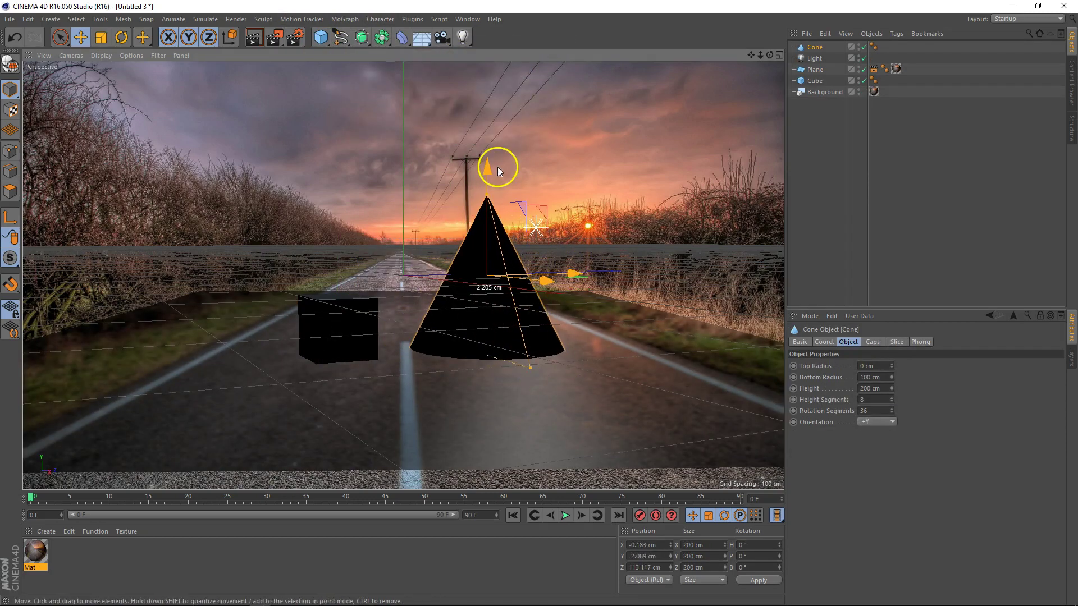
{"action": "key", "text": "ctrl+r"}
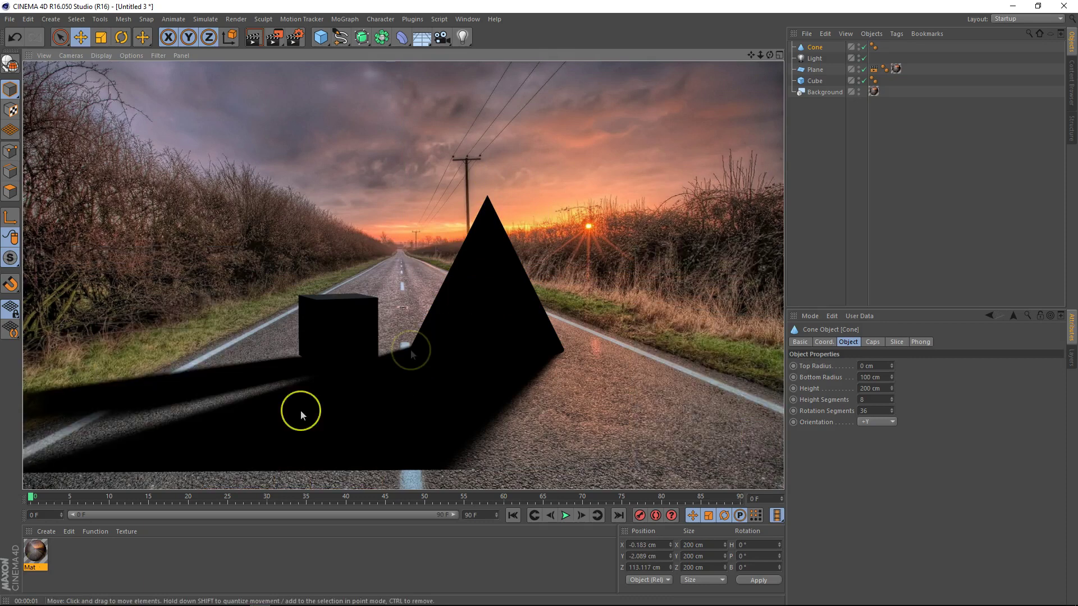
{"action": "left_click", "coordinate": [507, 260]}
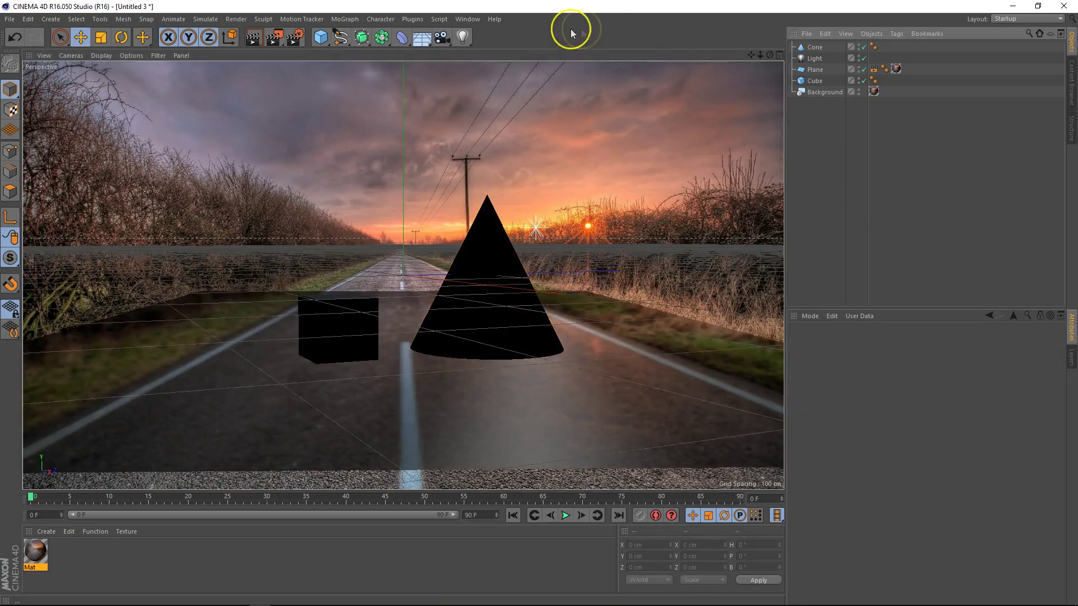
Step: Add a second light, Light.1, move it right and up high, and render
{"action": "left_click", "coordinate": [463, 38]}
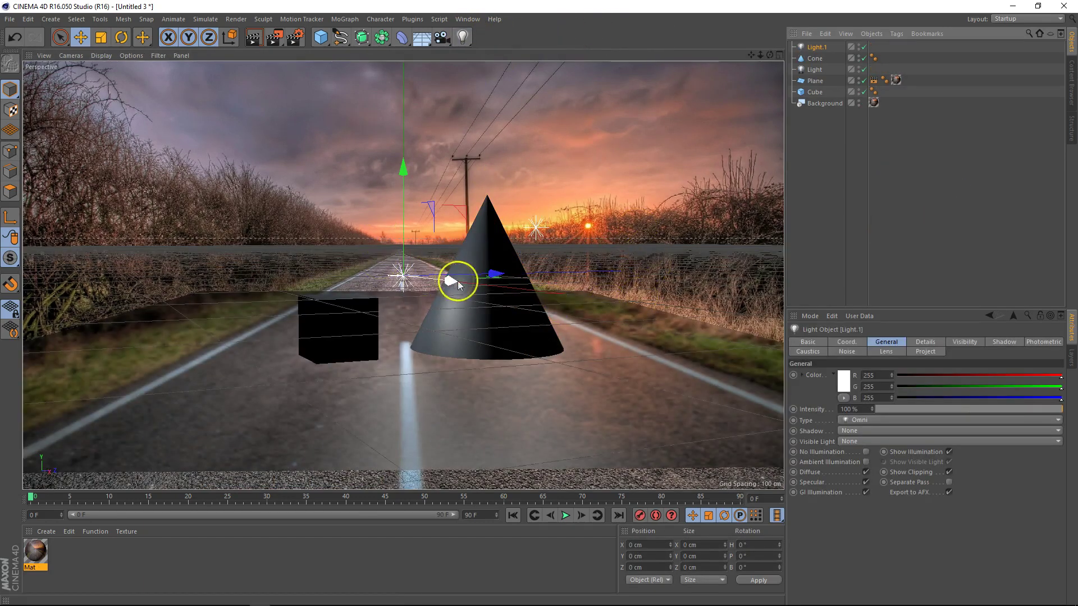
{"action": "left_click_drag", "start_coordinate": [452, 281], "coordinate": [719, 343]}
{"action": "left_click_drag", "start_coordinate": [654, 197], "coordinate": [634, 99]}
{"action": "key", "text": "ctrl+r"}
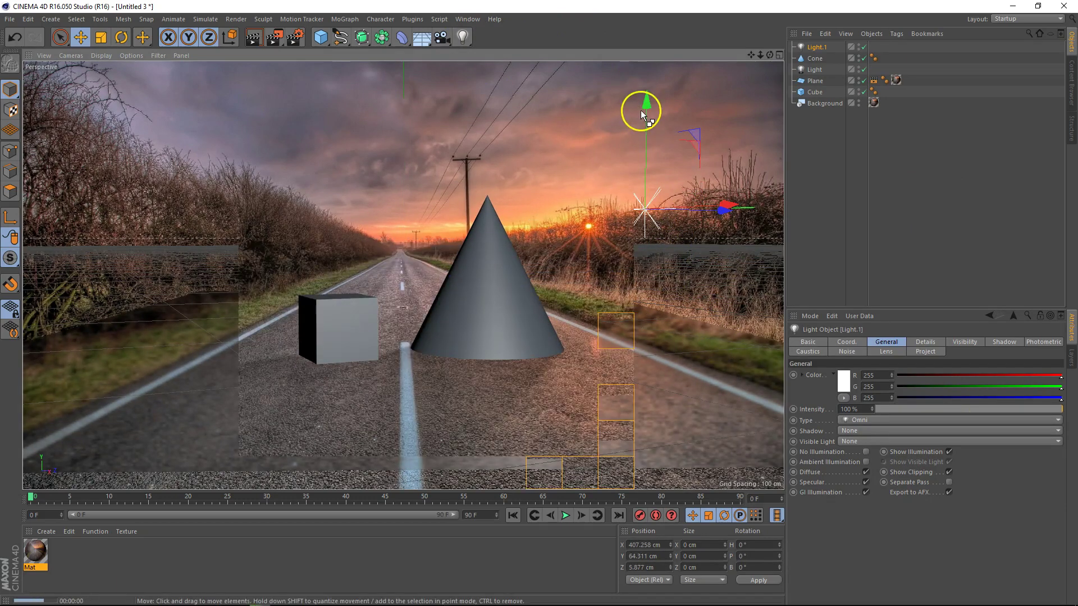